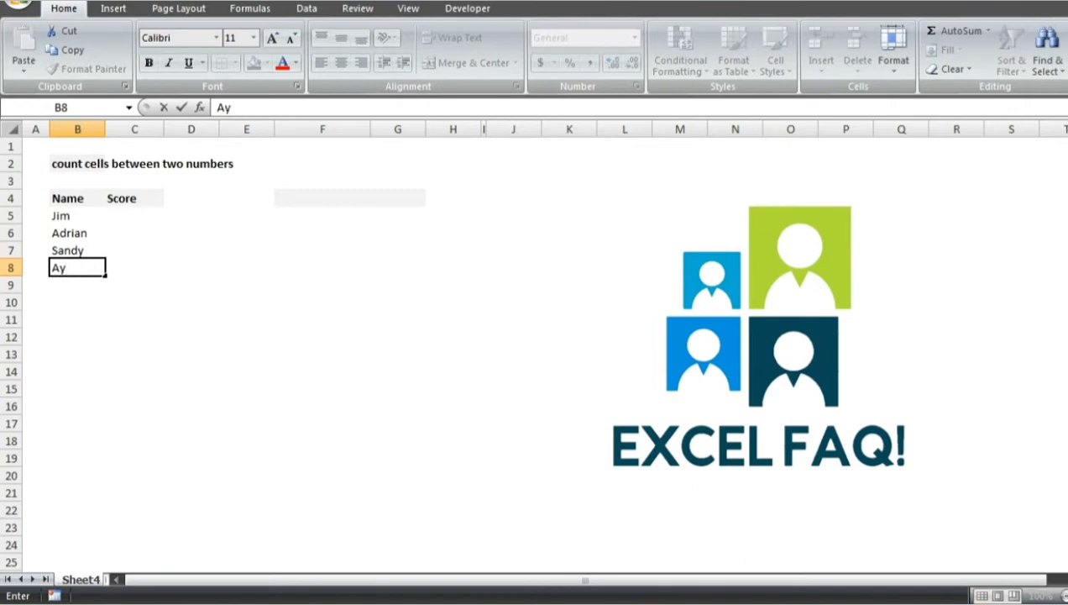
Step: Fill the Name column from B8 to B11 with the four remaining first names
text(ako)
key(Return)
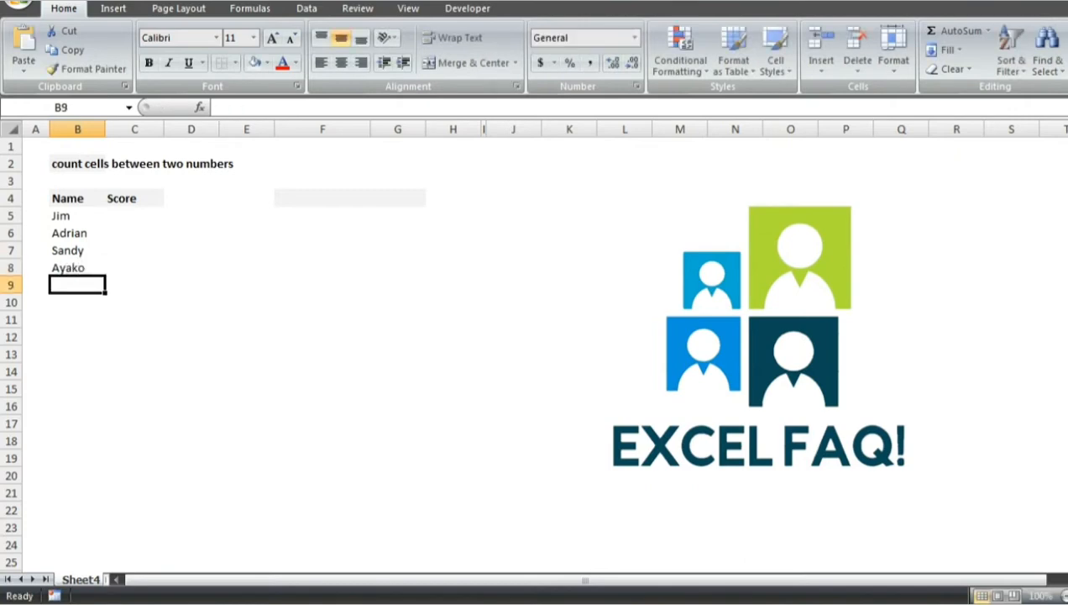
text(Sy)
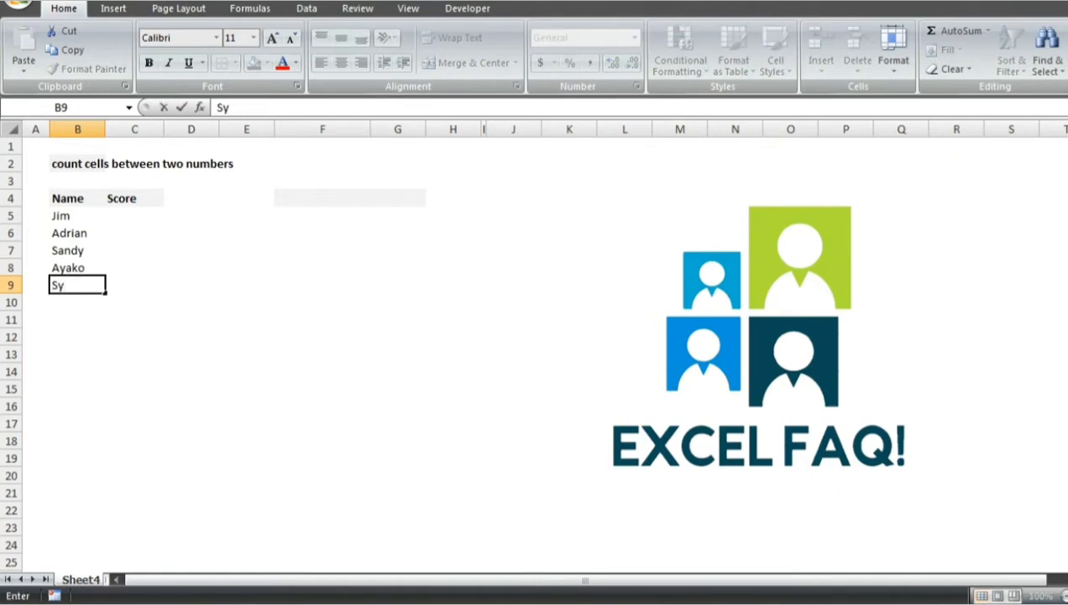
text(lvia)
key(Return)
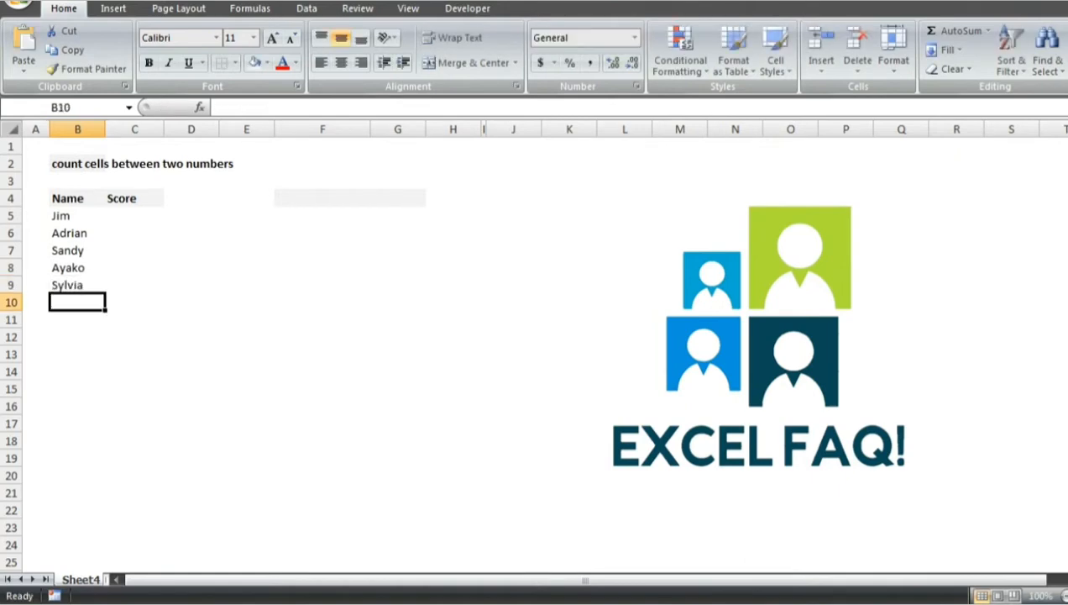
text(M)
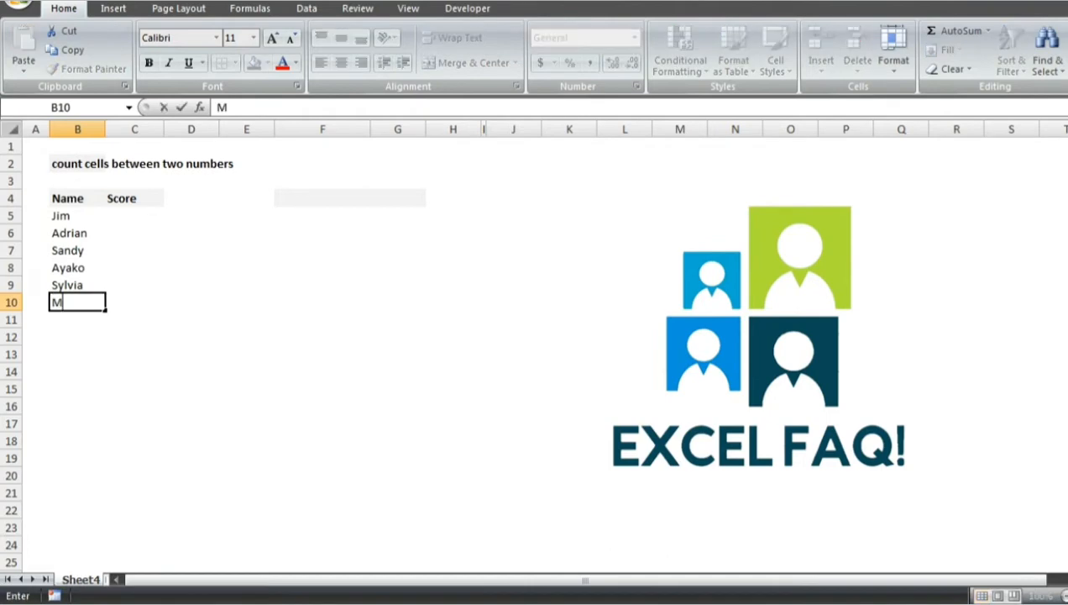
text(iguel)
key(Return)
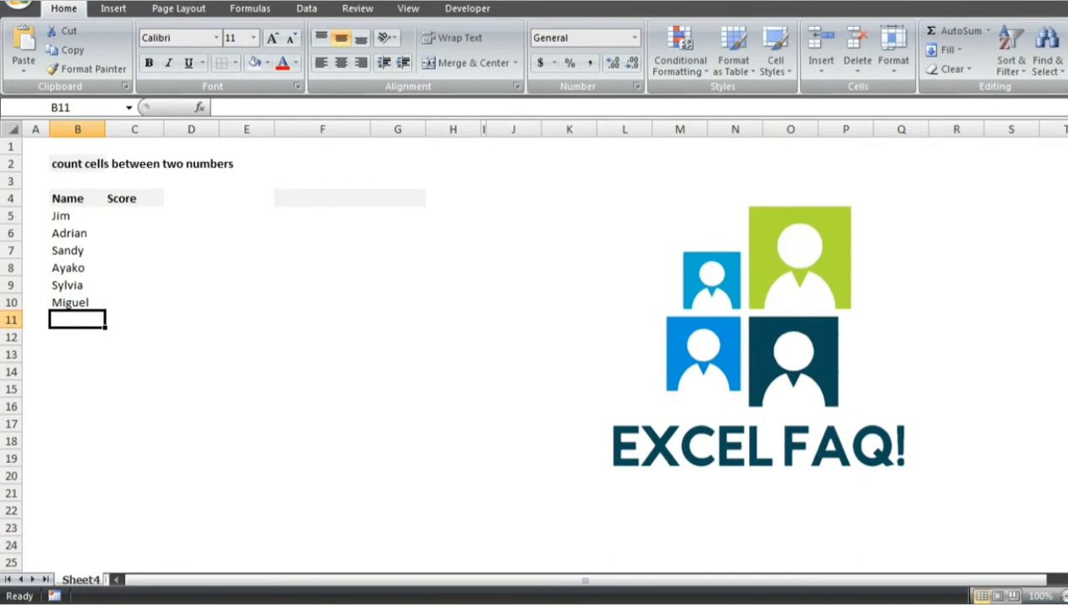
text(Yuri)
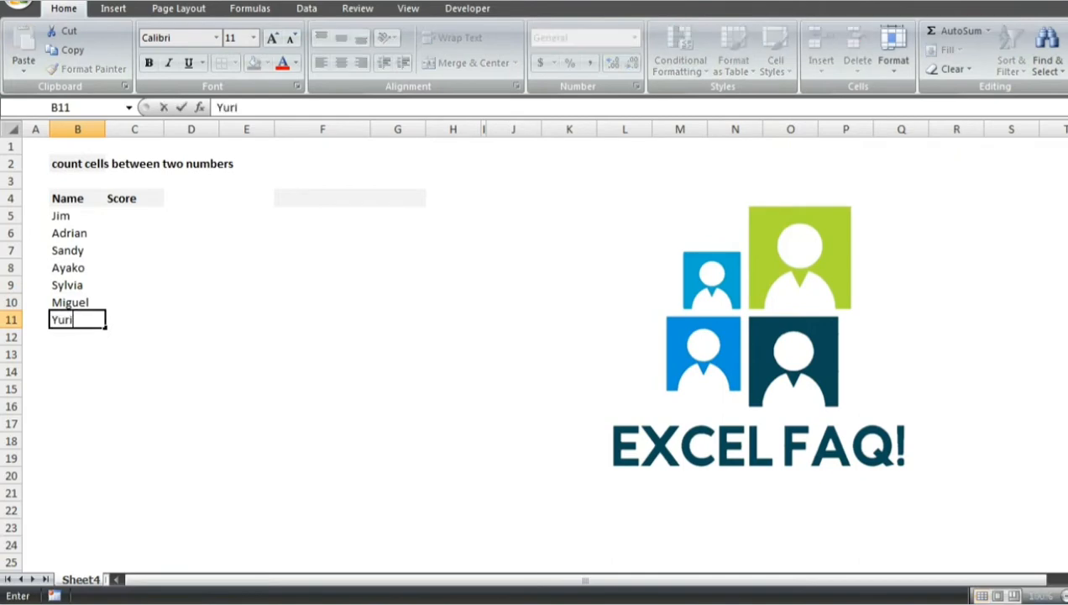
key(Return)
Step: Enter the scores 79, 82 and 86 in cells C5 to C7 of the Score column
key(Up)
key(Up)
key(ctrl+Up)
key(Right)
key(Down)
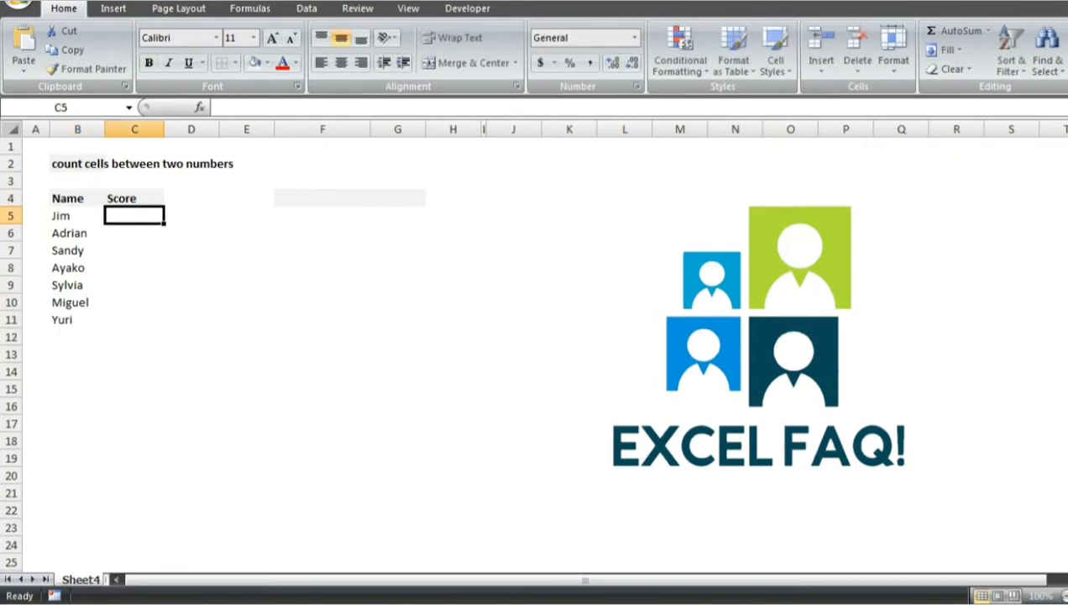
text(79)
key(Return)
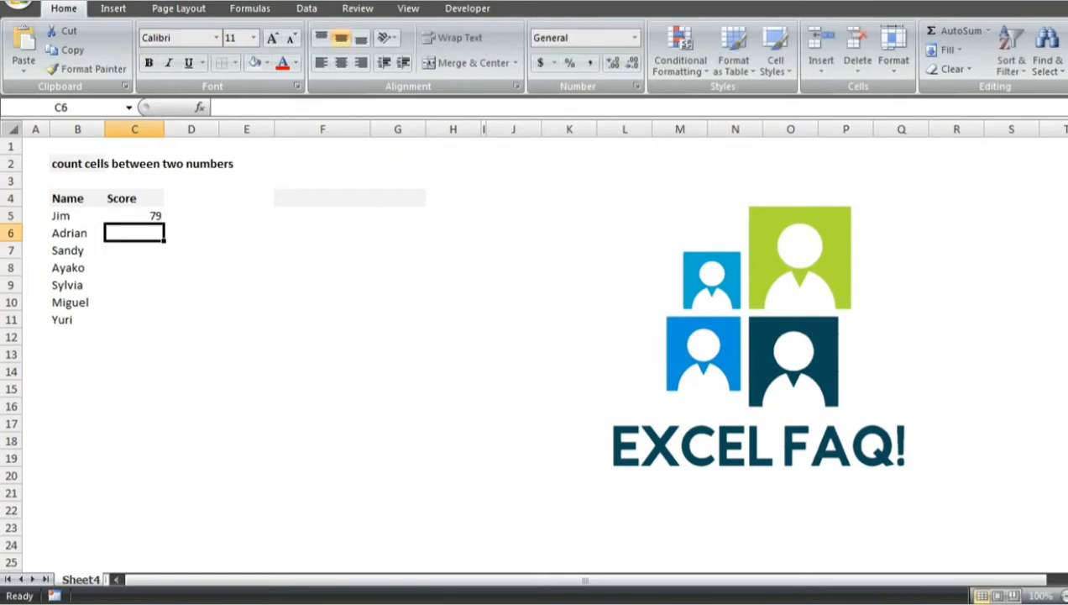
text(82)
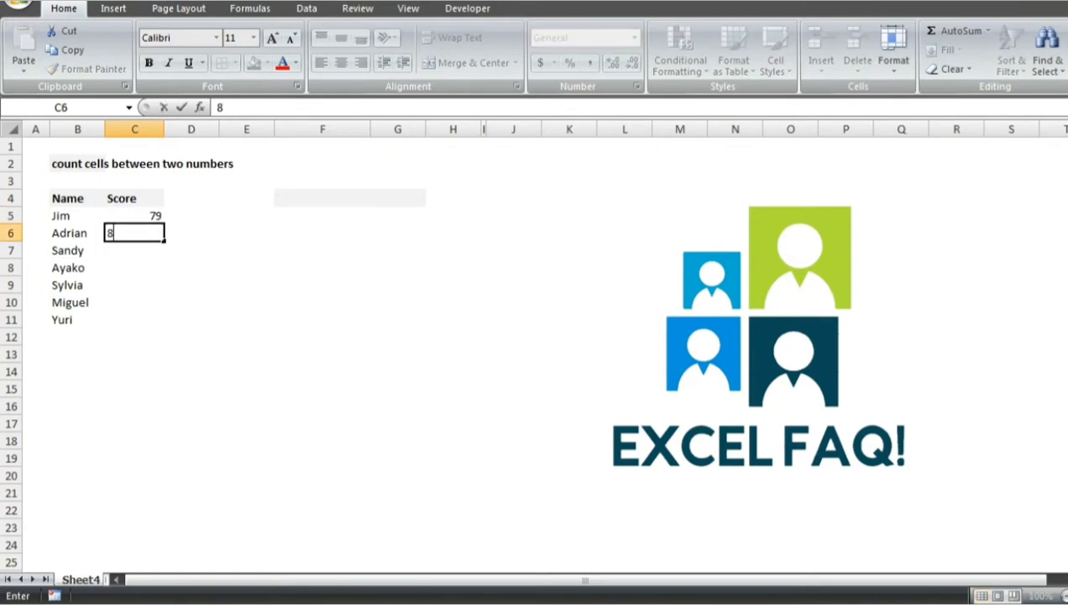
key(Return)
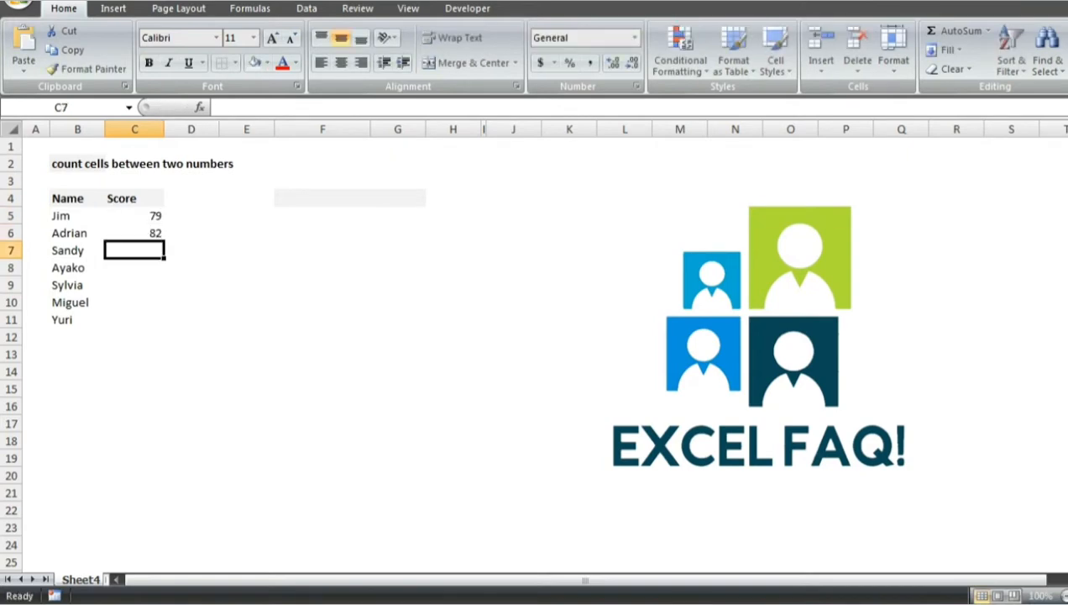
text(86)
key(Return)
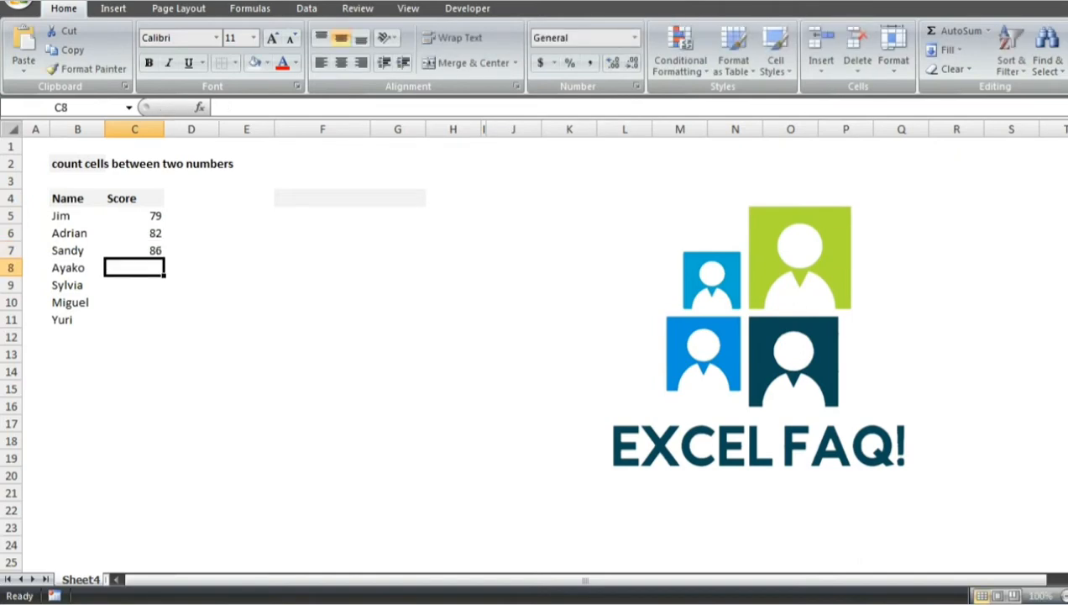
Step: Enter the scores 91, 77, 81 and 90 in cells C8 to C11 of the Score column
text(91)
key(Return)
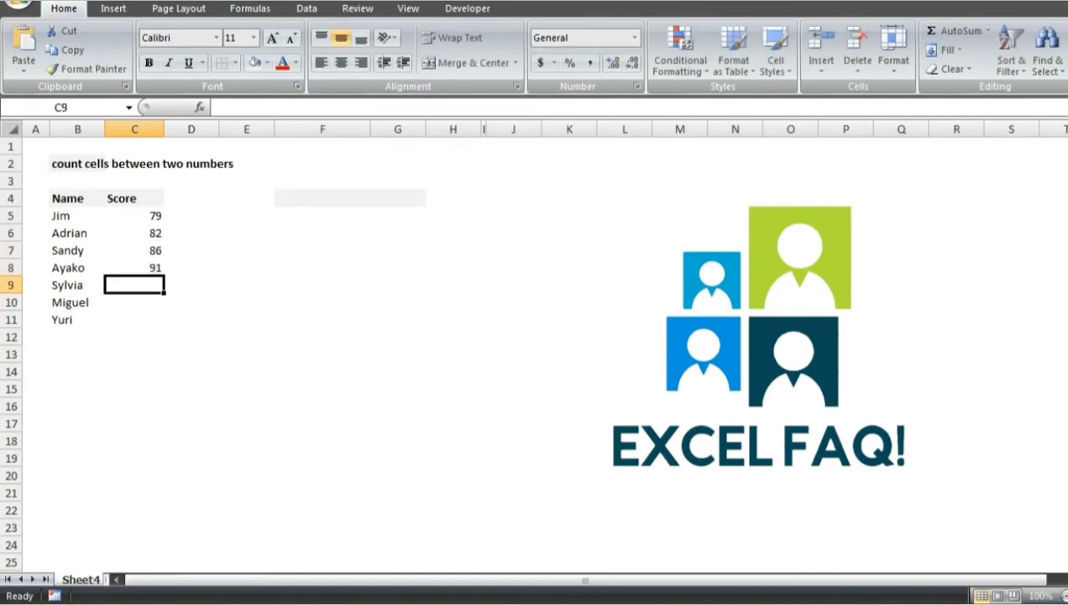
text(77)
key(Return)
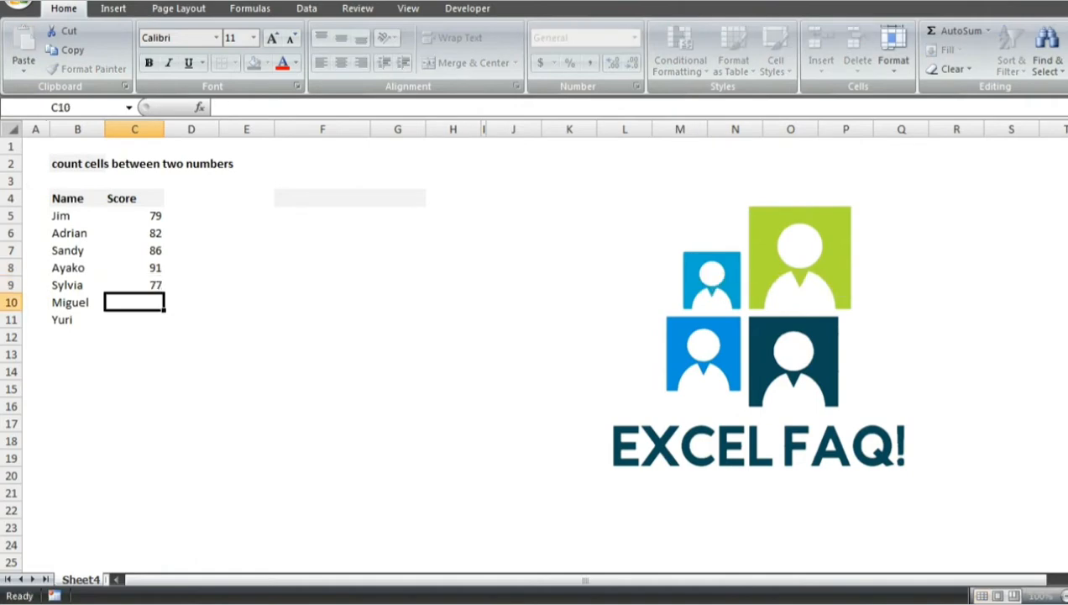
text(81)
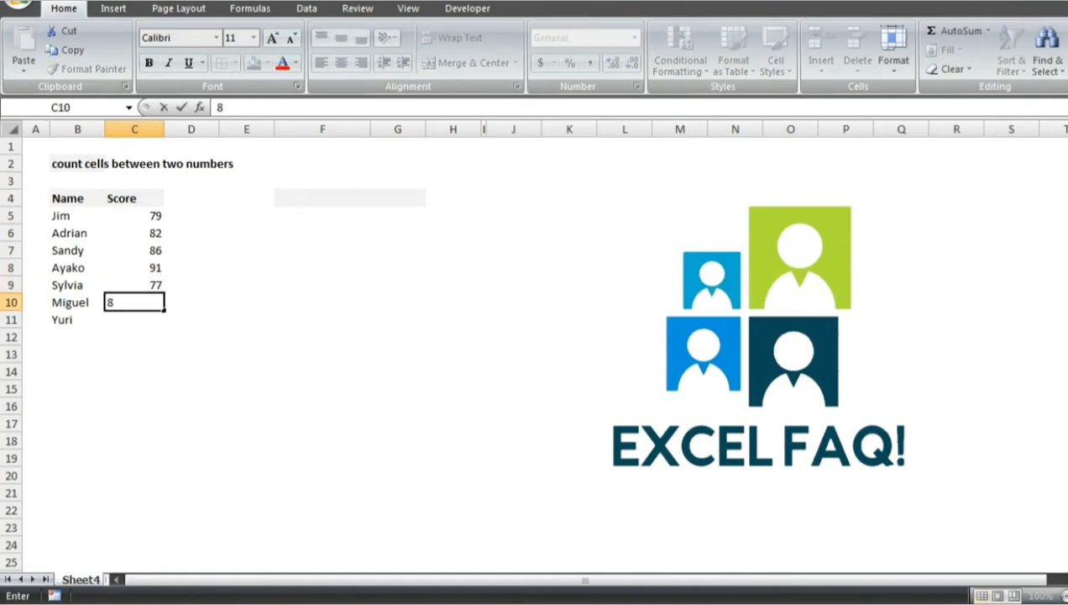
key(Return)
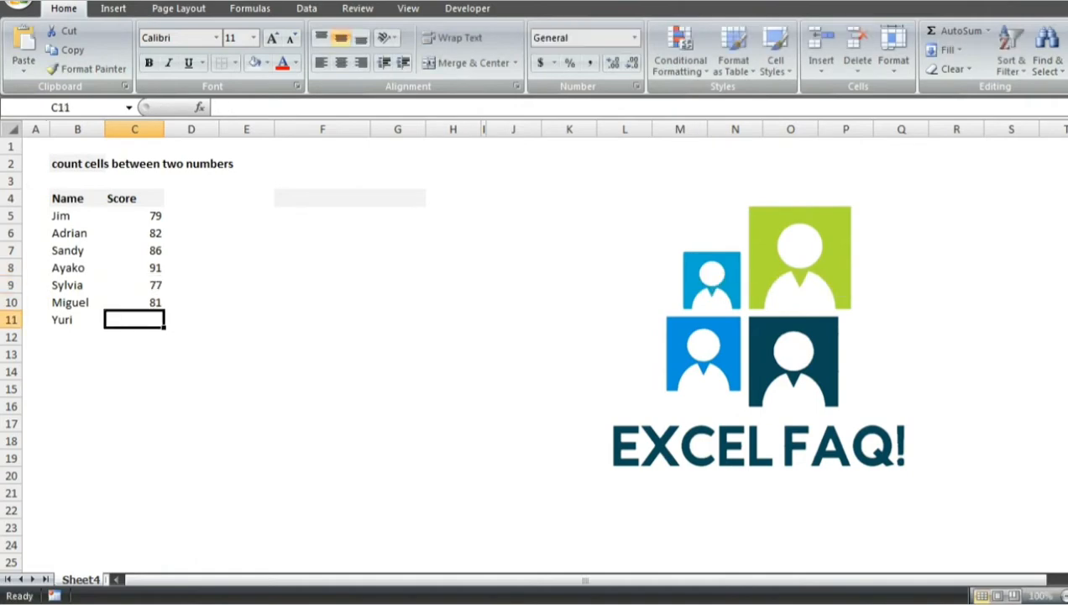
text(90)
key(Return)
Step: Apply all borders to the Name and Score table in B4:C11
key(ctrl+Up)
key(ctrl+Up)
key(ctrl+Left)
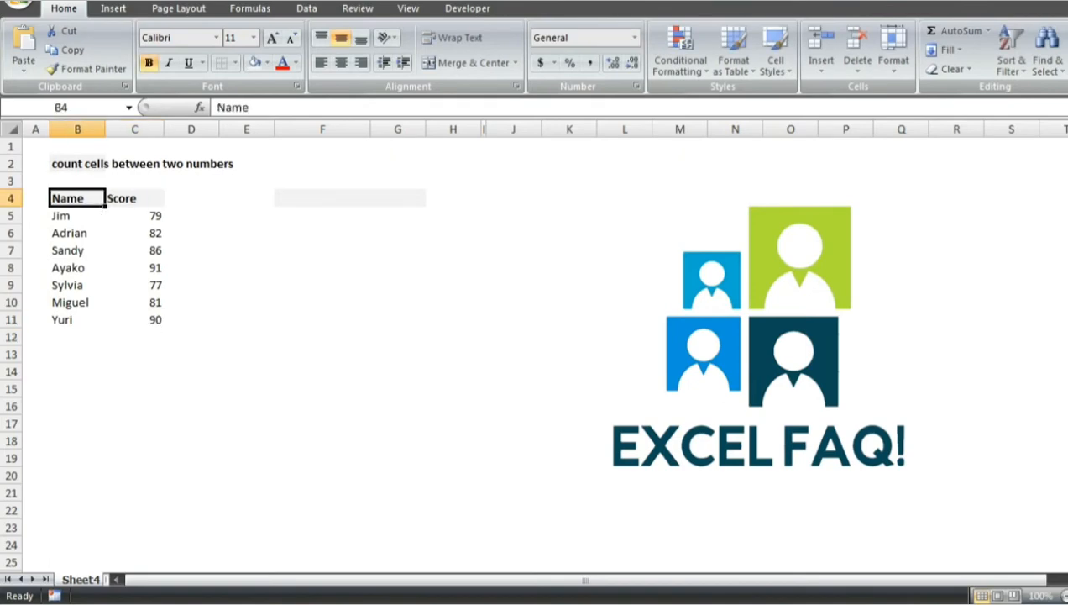
key(ctrl+shift+Right)
key(ctrl+shift+Down)
click(235, 63)
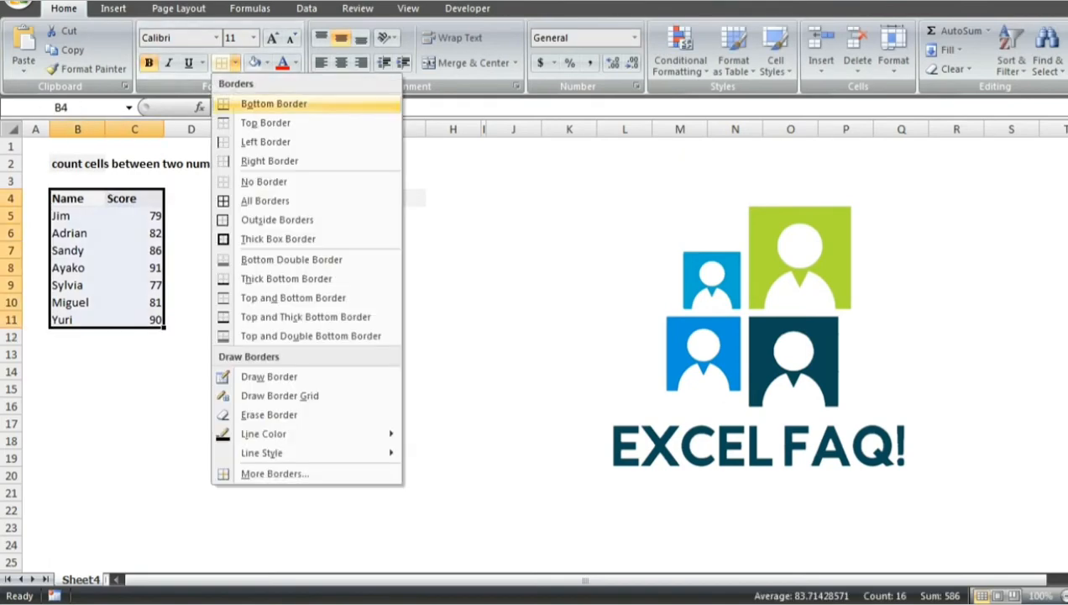
click(265, 201)
Step: Enter the headers "Criteria" in F4 and "Count" in G4
click(322, 198)
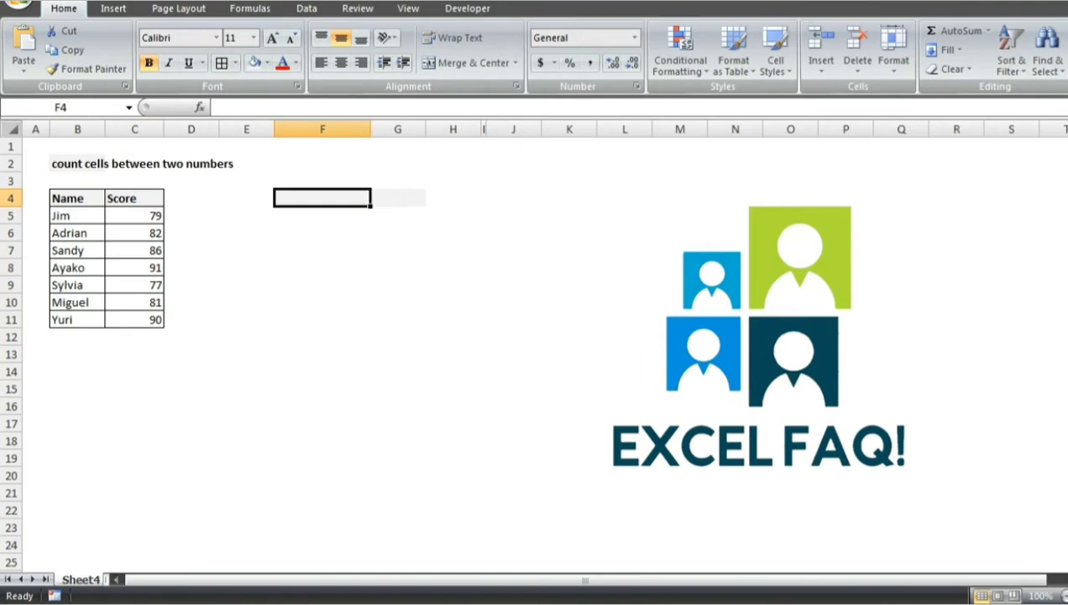
text(Crit)
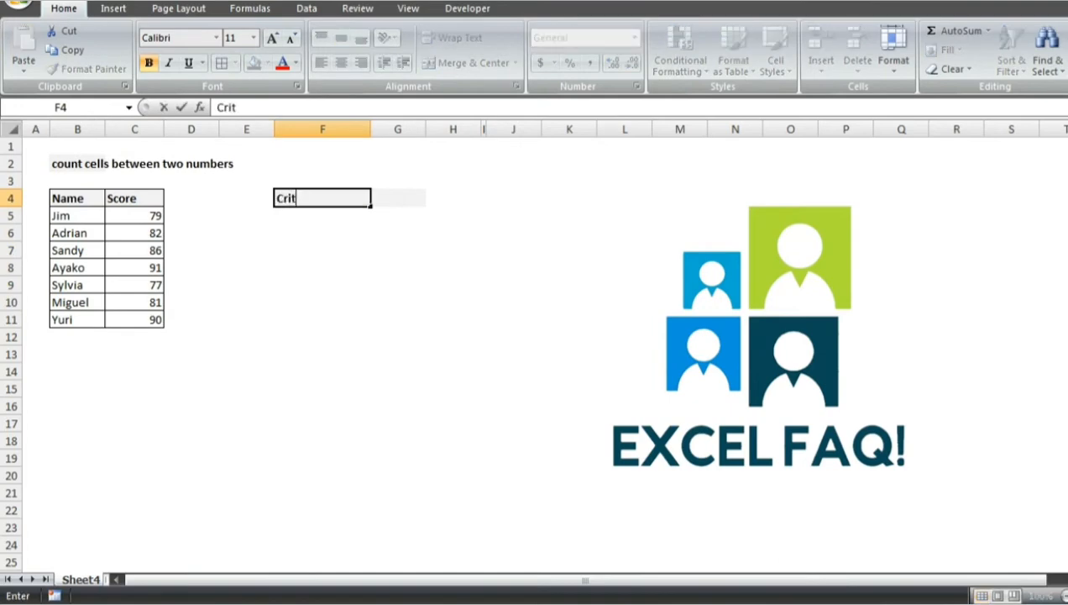
text(eria)
key(Return)
key(Up)
key(Right)
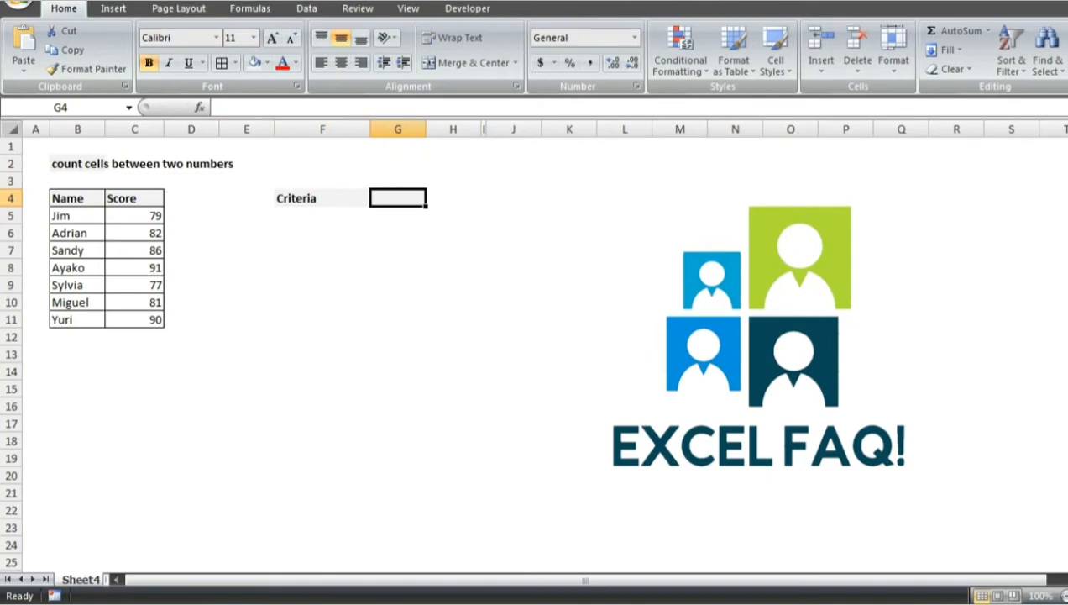
text(Cou)
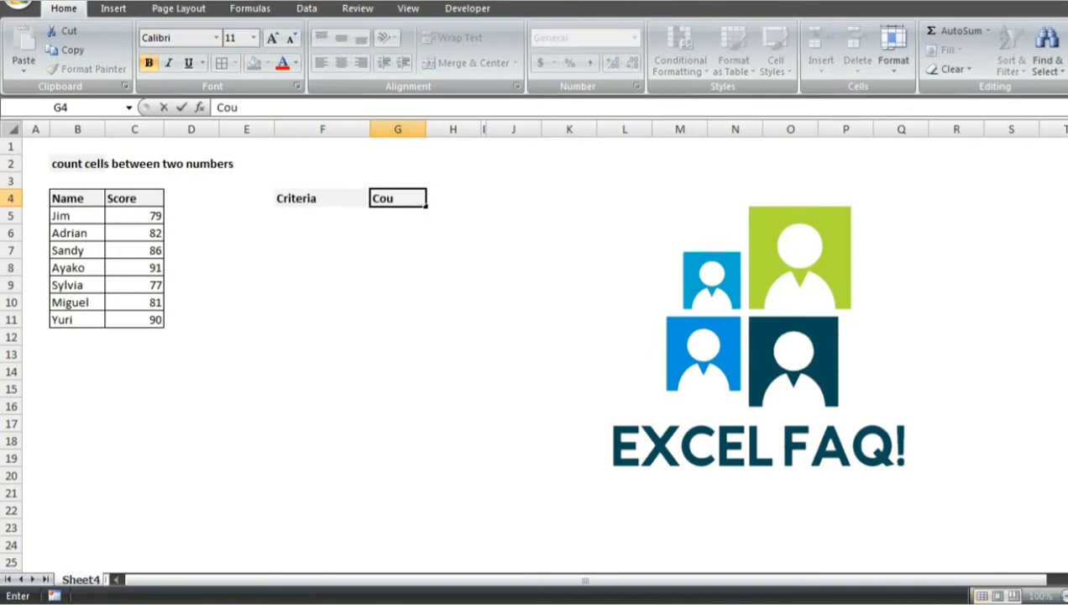
text(nt)
key(Return)
Step: Enter "Between 80 & 90" in F5 as the first criterion
key(Up)
key(Left)
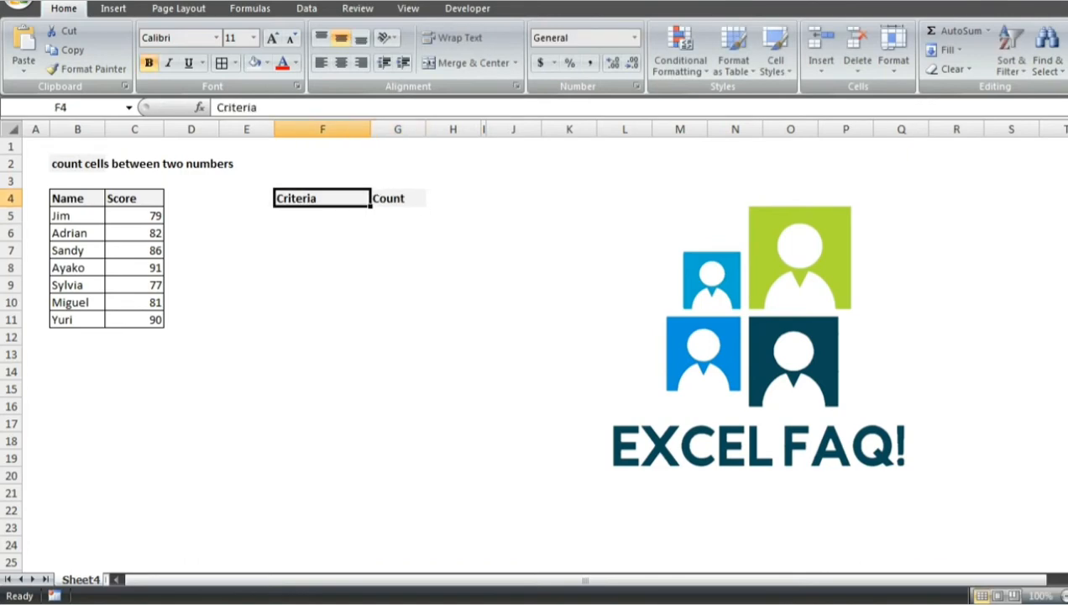
key(Down)
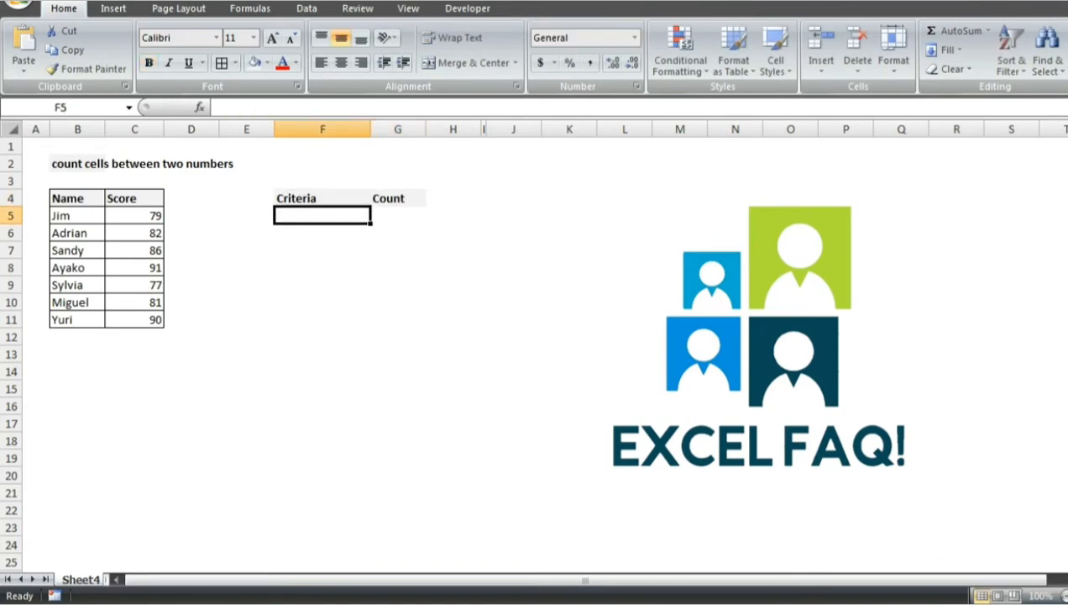
text(Bet)
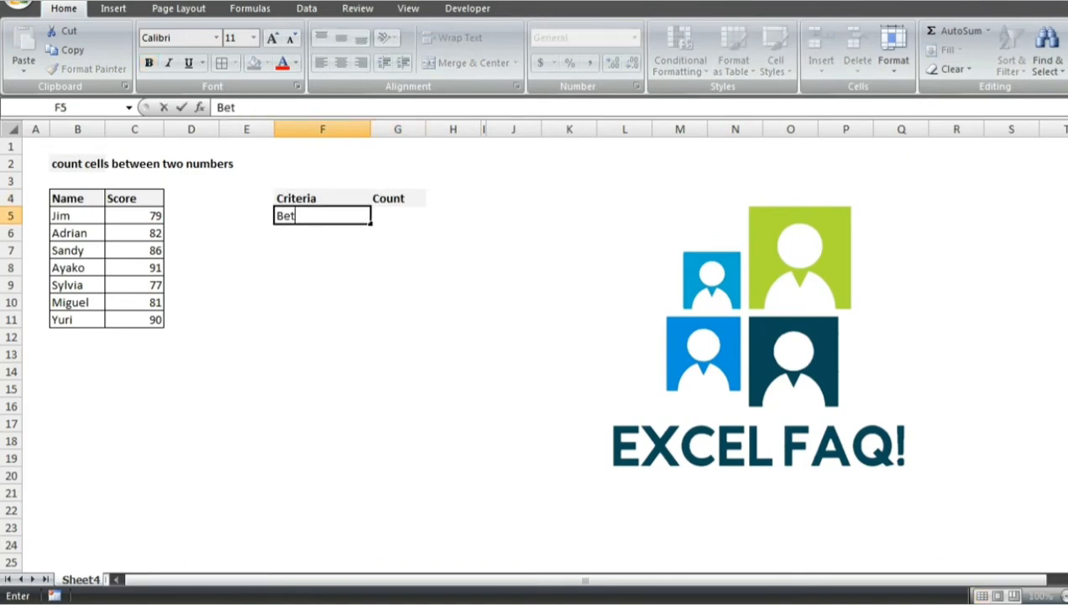
text(ween 80)
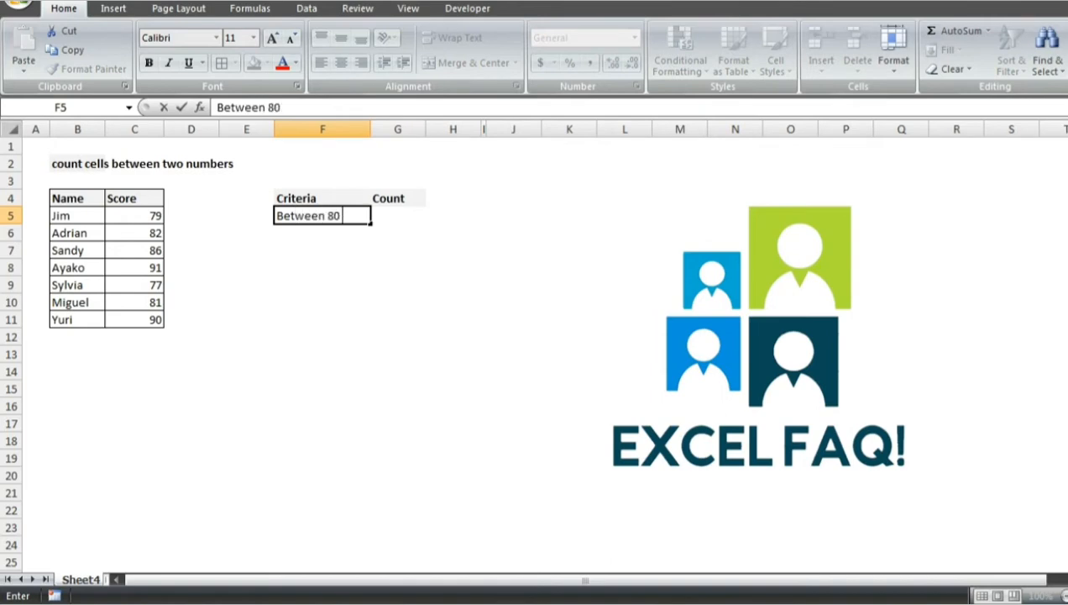
text( & 90)
key(ctrl+Return)
Step: Copy the criterion from F5 into F6 and change it to "Between 80 & 85"
key(ctrl+c)
key(Down)
key(Return)
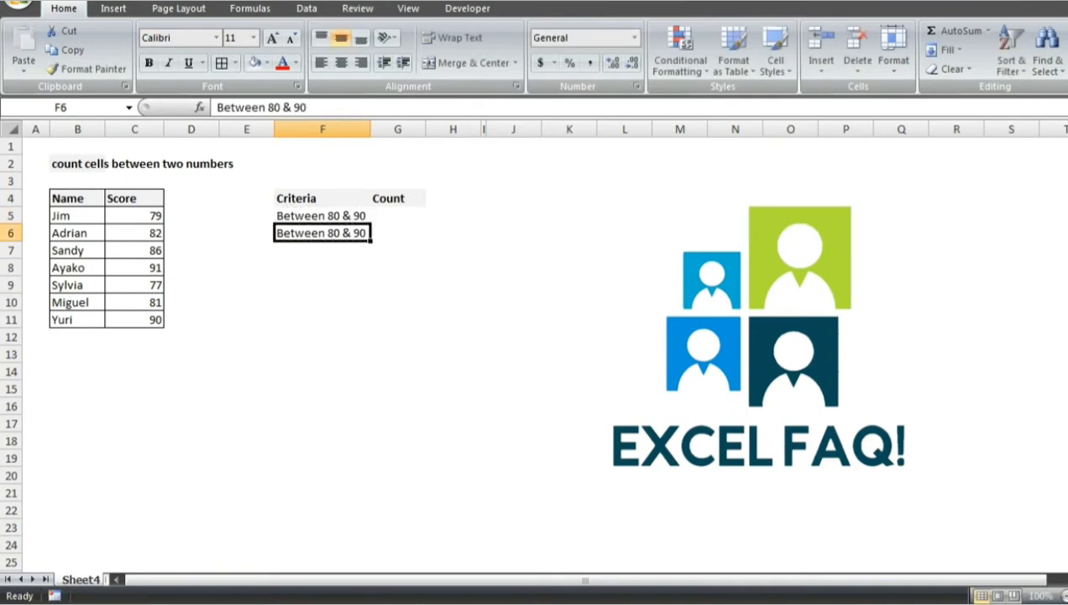
key(F2)
key(BackSpace)
key(BackSpace)
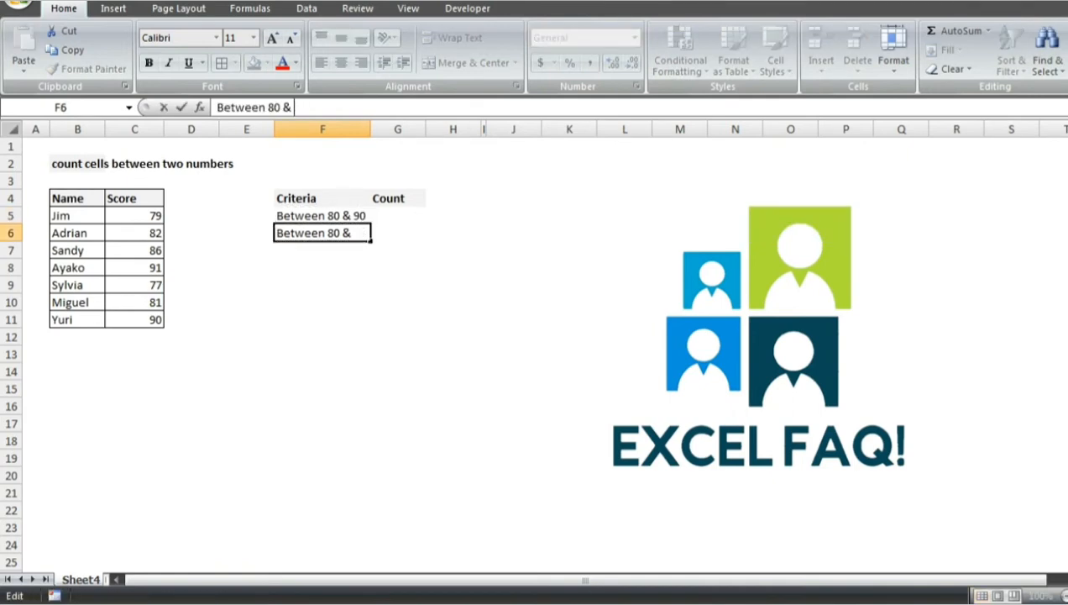
text(85)
key(ctrl+Return)
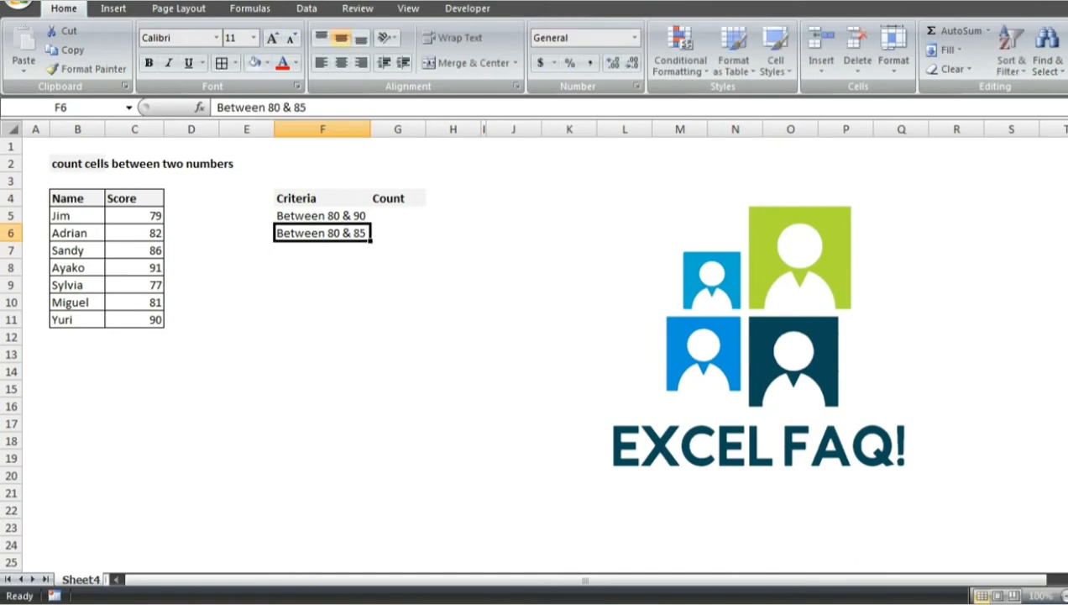
Step: Apply all borders to the Criteria and Count table in F4:G6
key(shift+Up)
key(Up)
key(shift+Right)
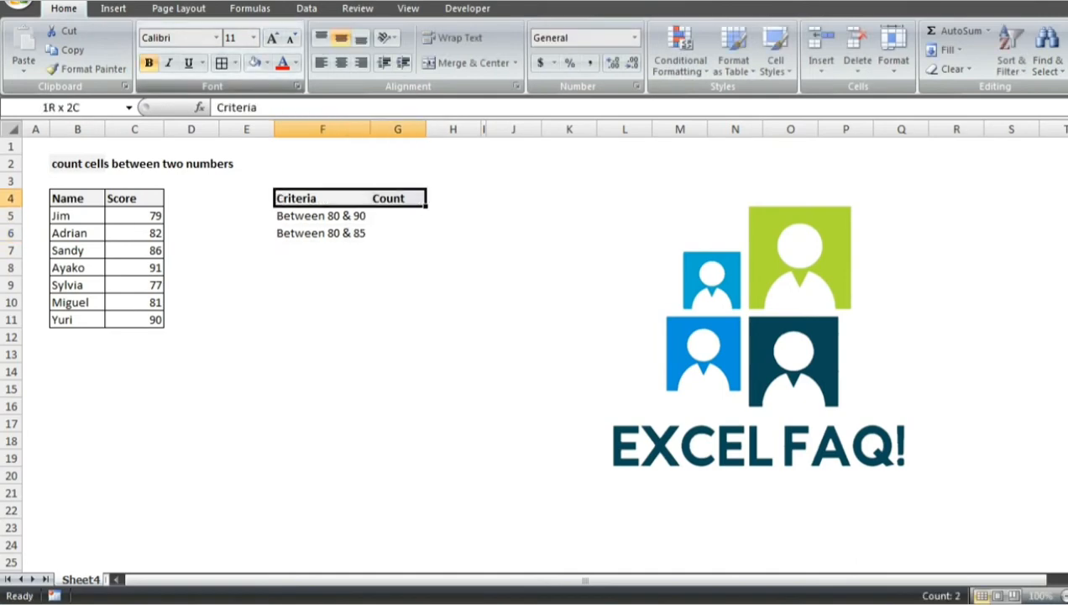
key(shift+Down)
key(shift+Down)
click(221, 63)
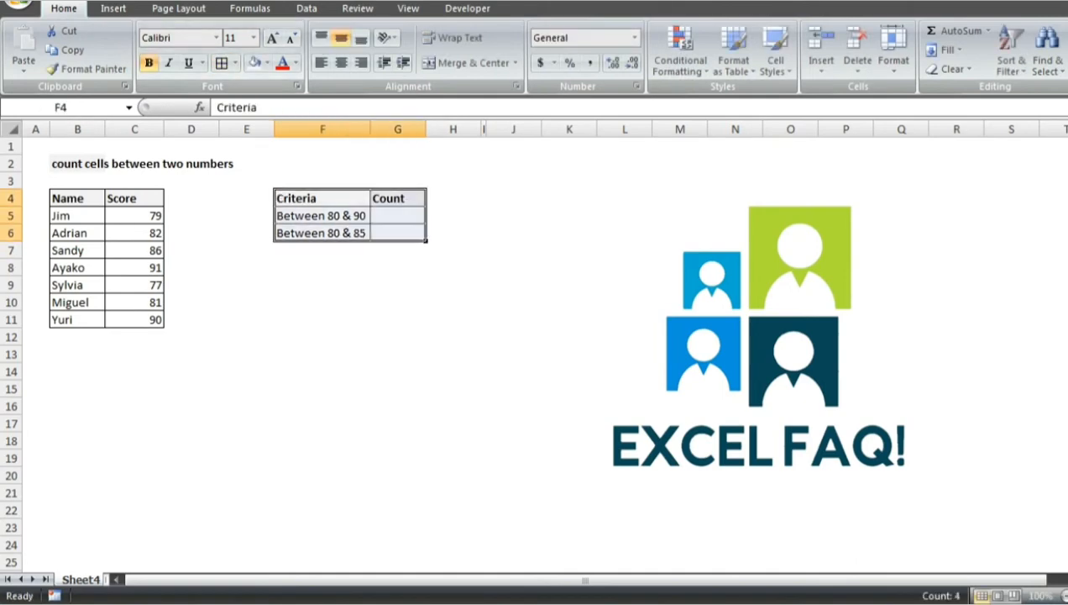
Step: Start a COUNTIFS formula in G5 with the absolute score range $C$5:$C$11 and the first criterion ">=80"
key(Down)
key(Right)
text(=)
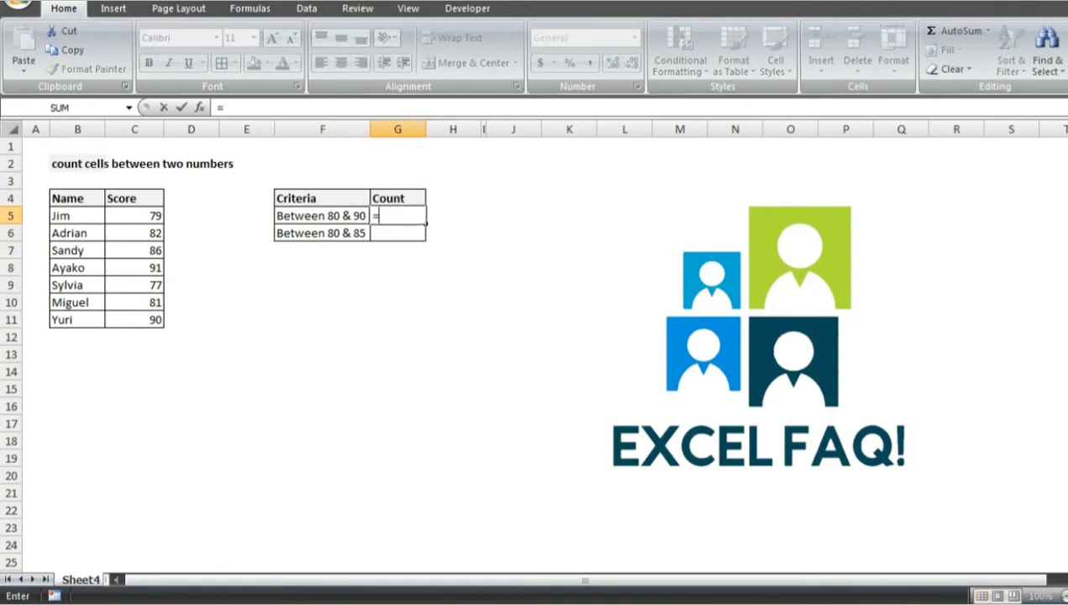
text(countifs)
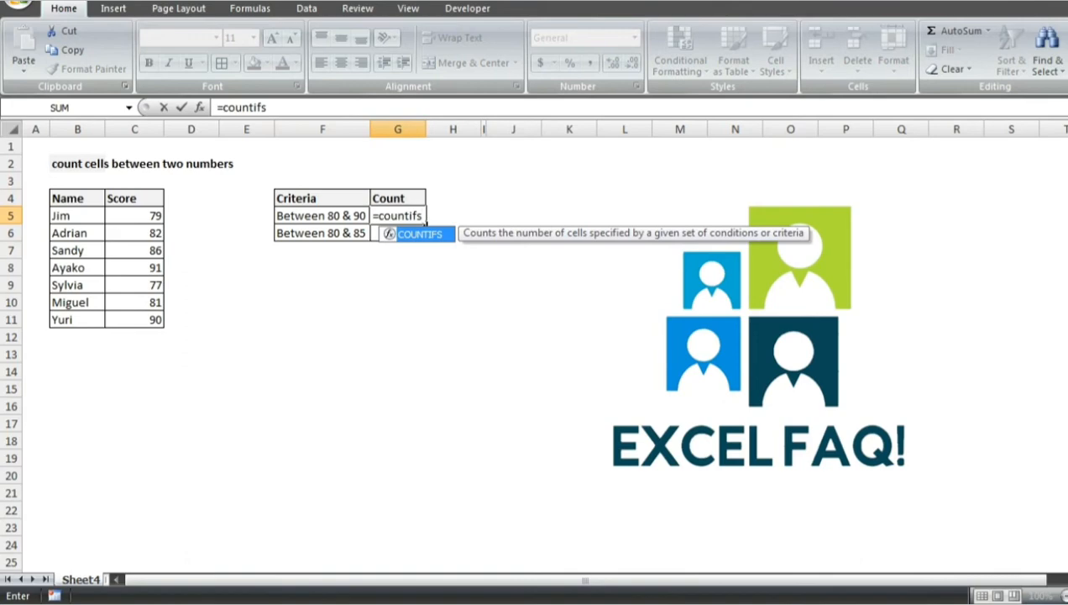
text(()
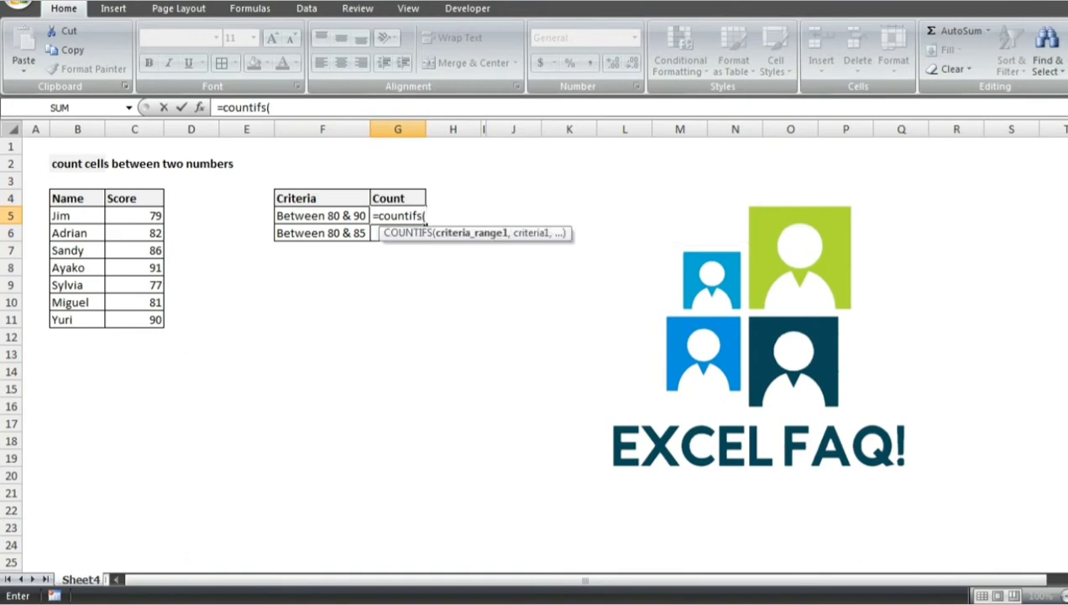
key(Left)
key(Left)
key(Left)
key(Left)
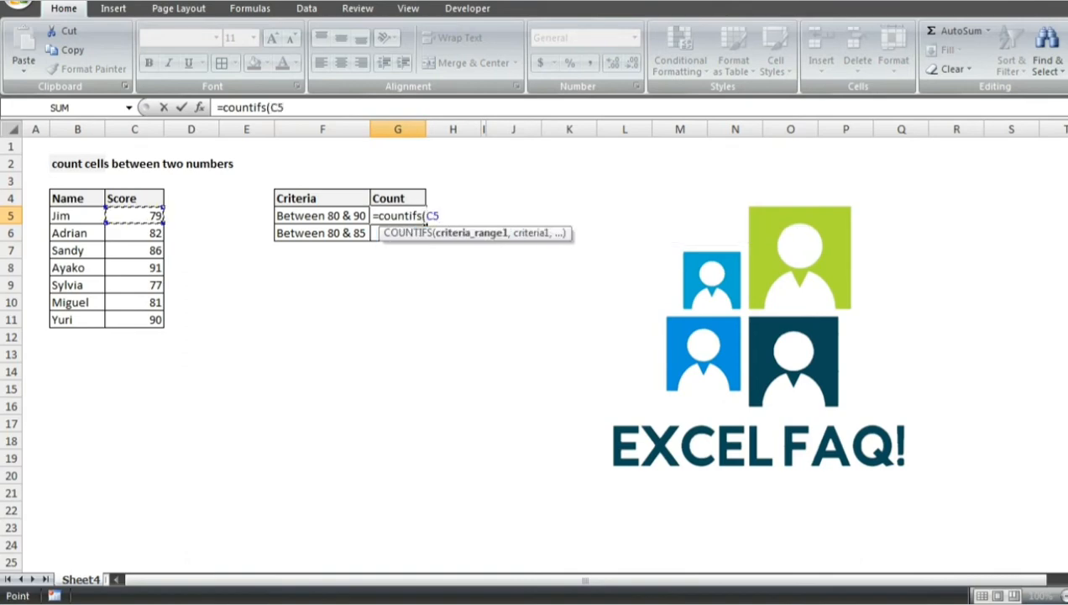
key(ctrl+shift+Down)
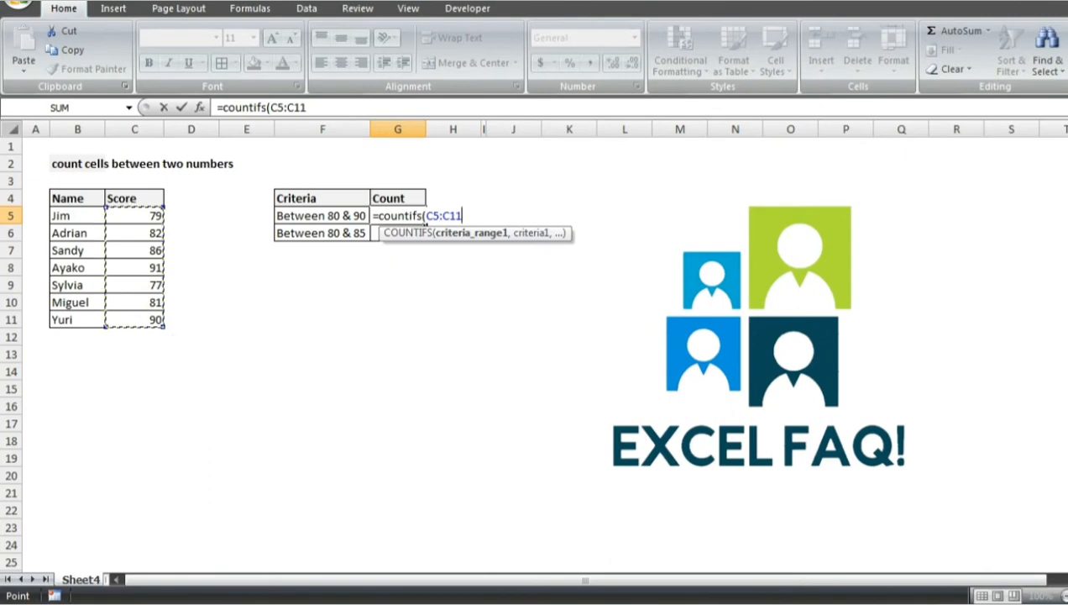
key(F4)
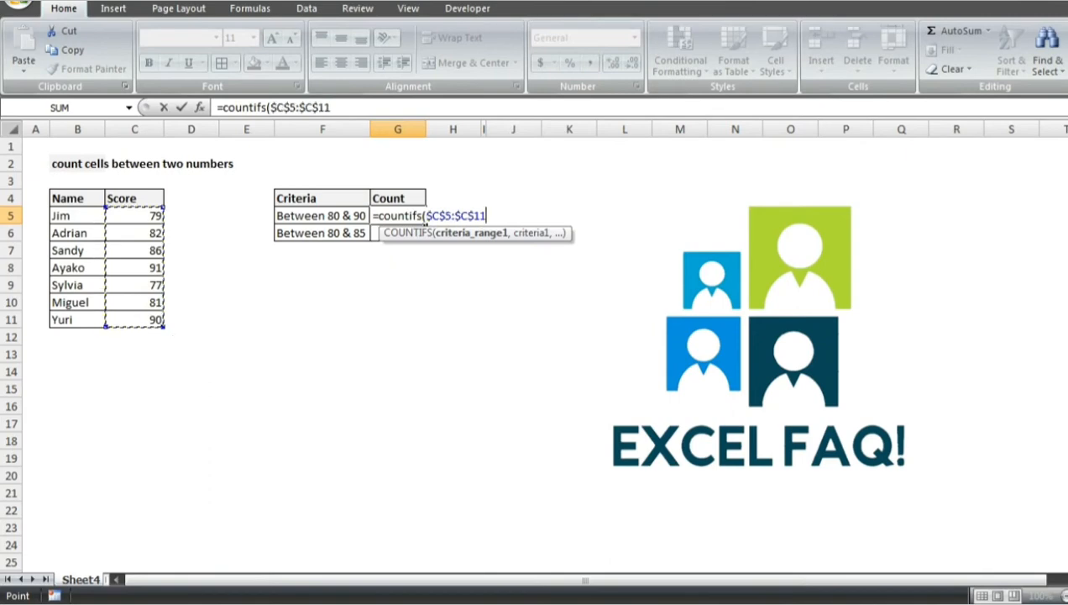
text(,)
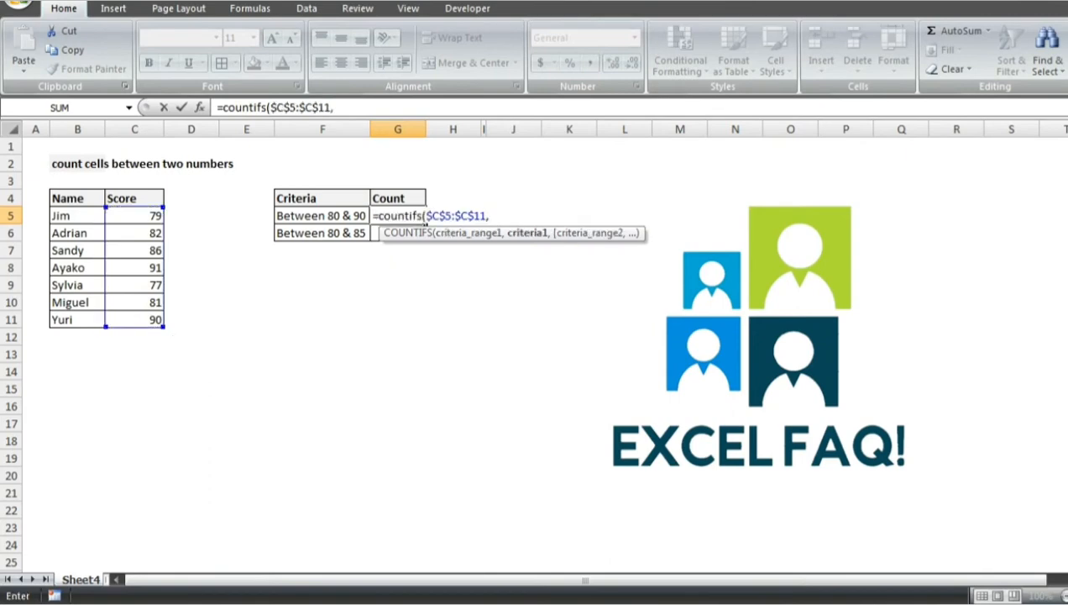
text(">=80",)
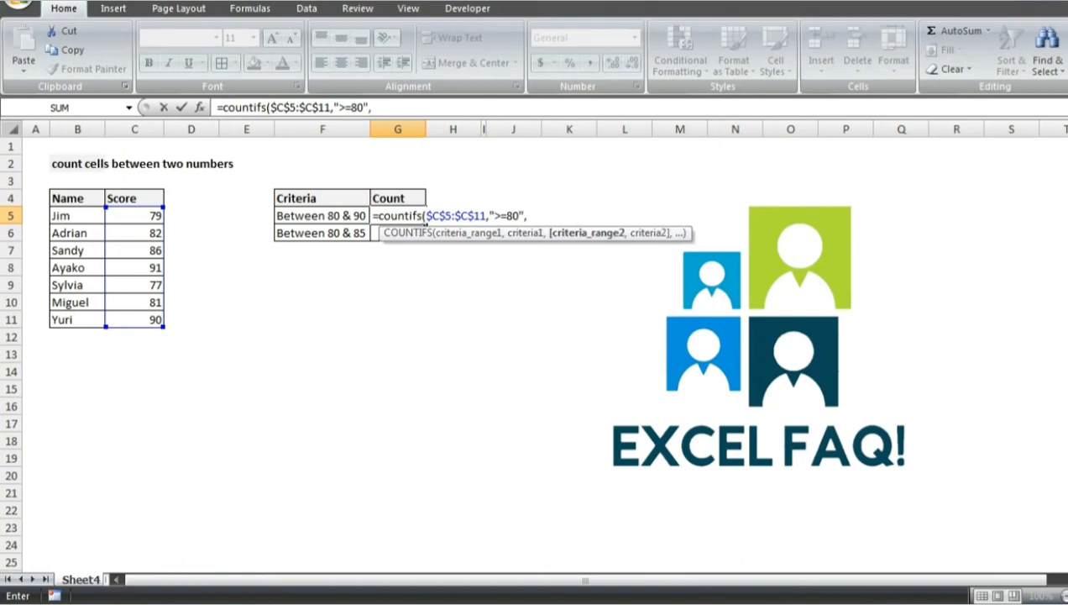
Step: Complete the COUNTIFS formula in G5 with $C$5:$C$11 as the second absolute range and "<=90" as its criterion
drag(135, 215, 153, 321)
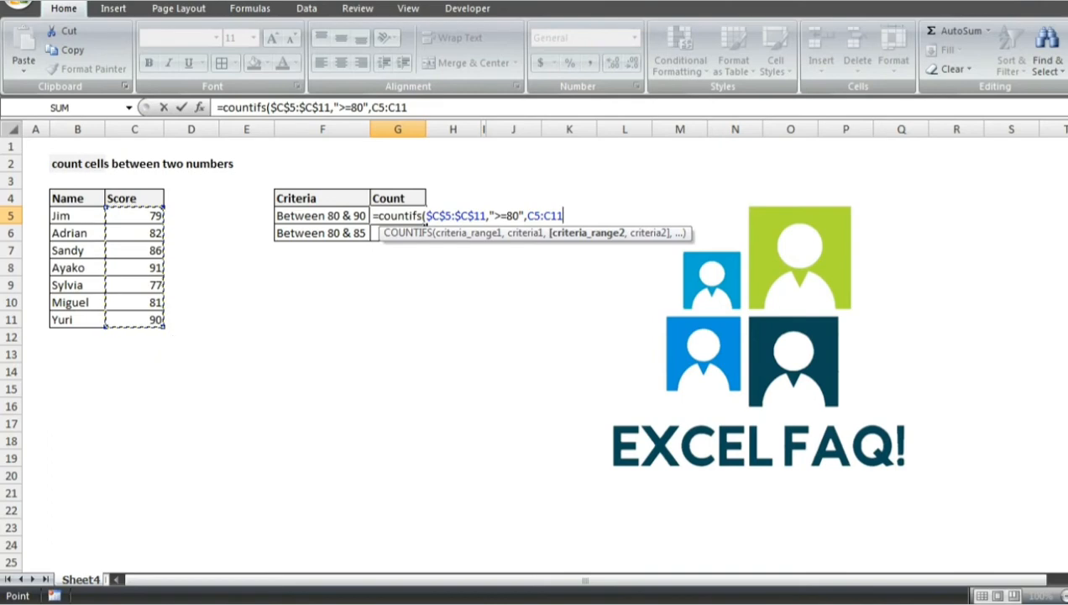
key(F4)
text(,")
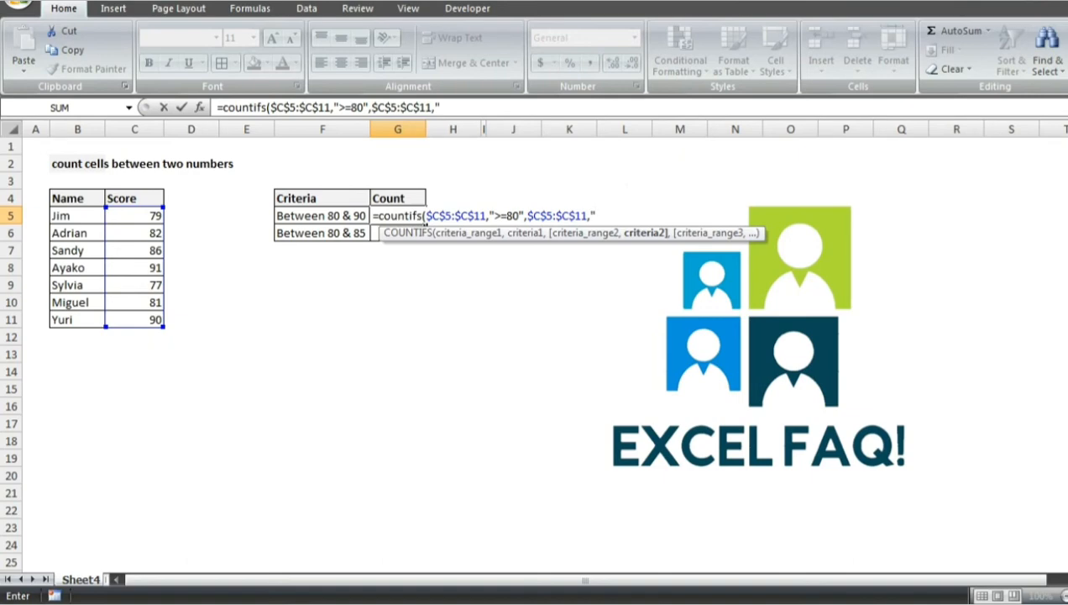
text(<=90"))
key(Return)
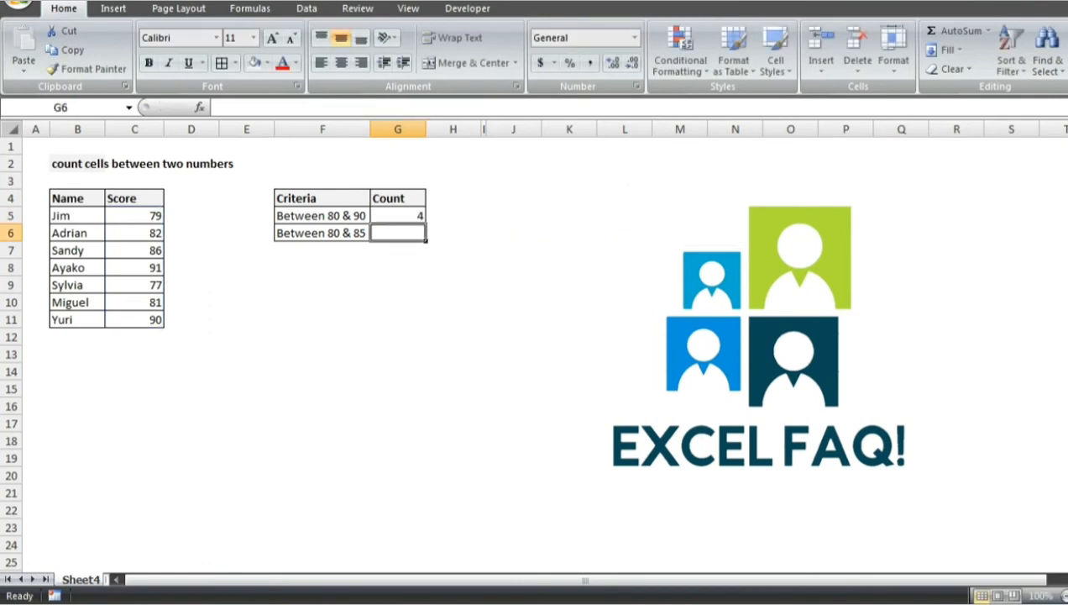
Step: Copy the COUNTIFS formula from G5 into G6
key(Up)
key(ctrl+c)
key(Down)
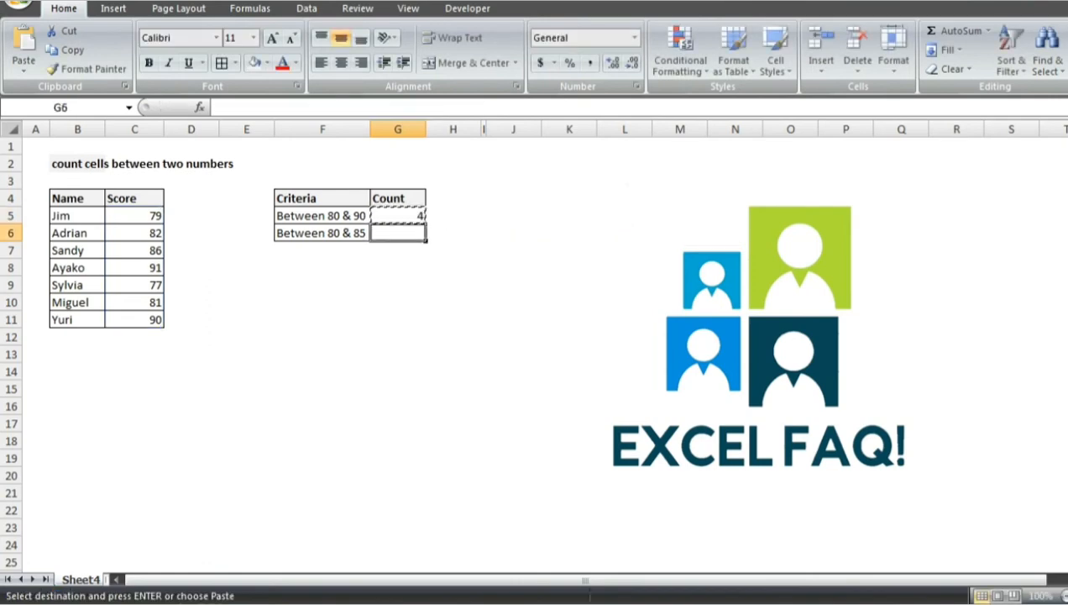
key(Return)
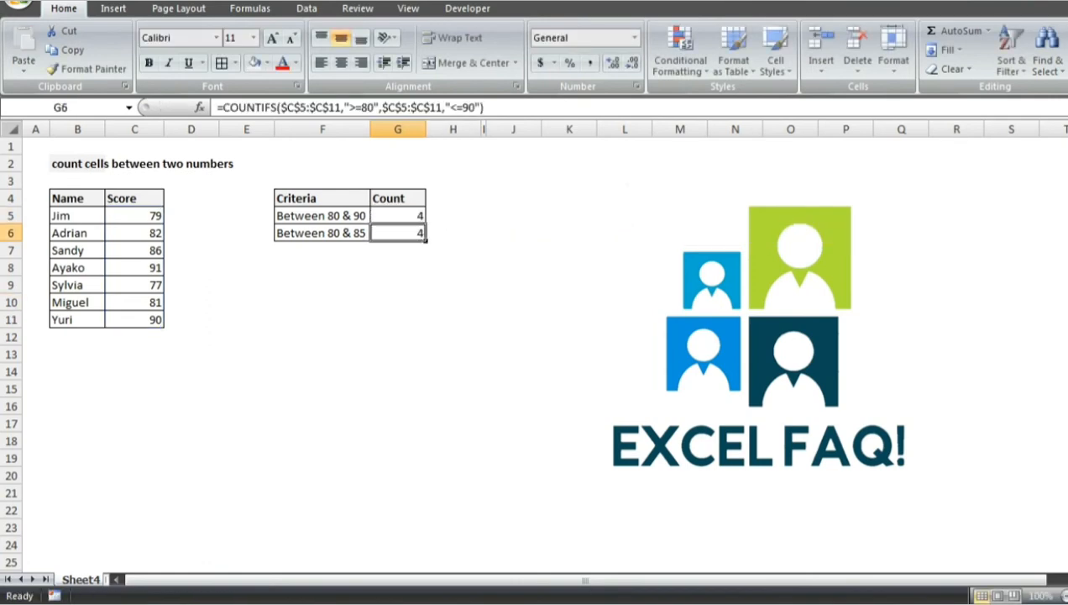
Step: Change the upper limit in the G6 COUNTIFS formula to "<=85"
click(477, 107)
key(BackSpace)
key(BackSpace)
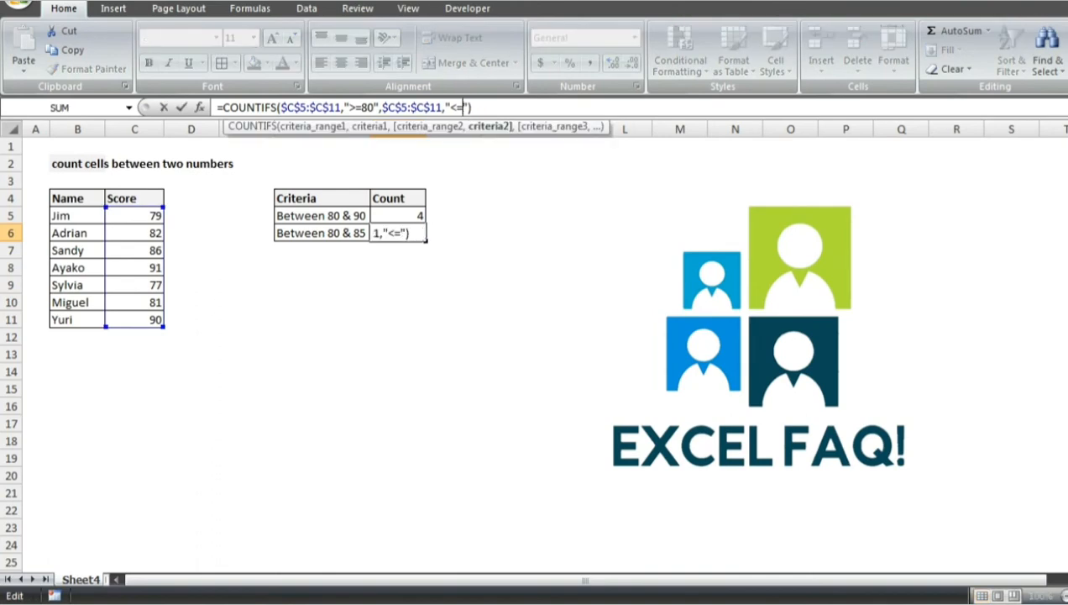
text(85)
key(Return)
key(Up)
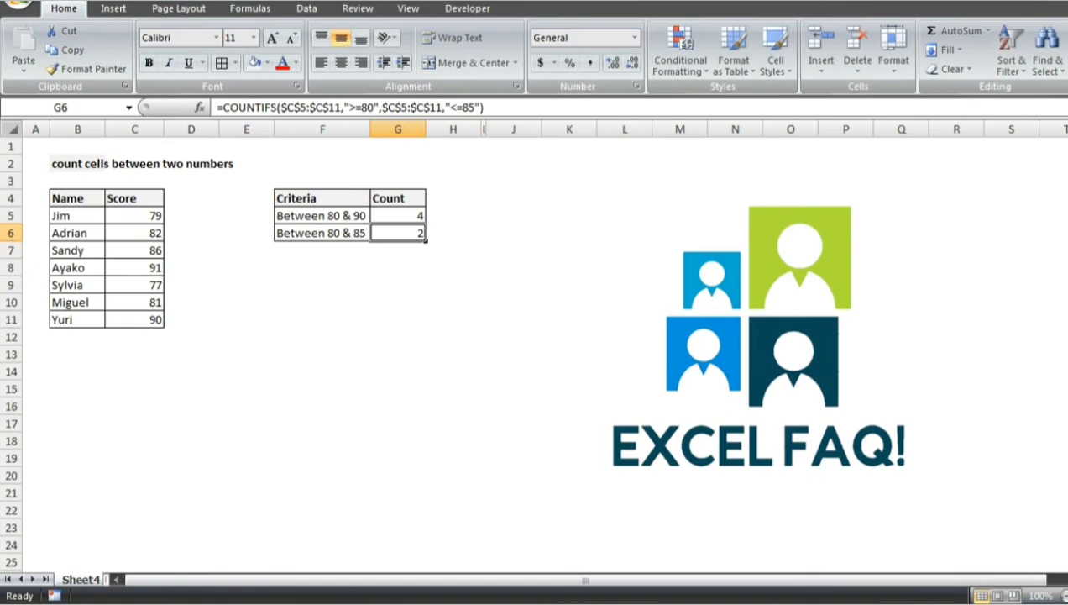
key(Left)
key(Right)
key(Up)
key(Down)
key(Down)
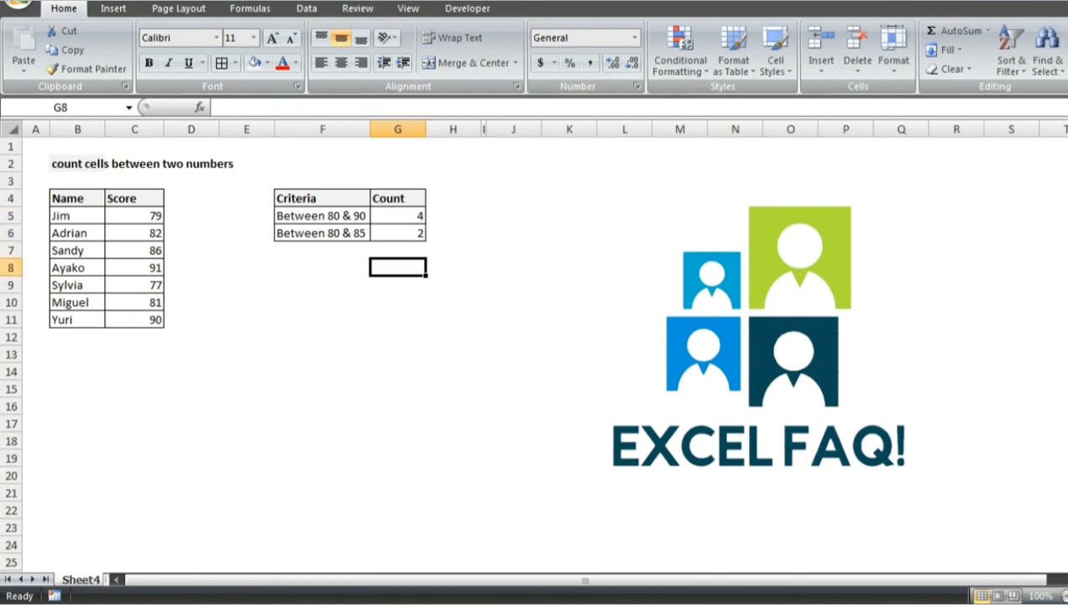
Step: Change the criterion label in F6 to "Between 70 & 85"
key(Left)
key(Up)
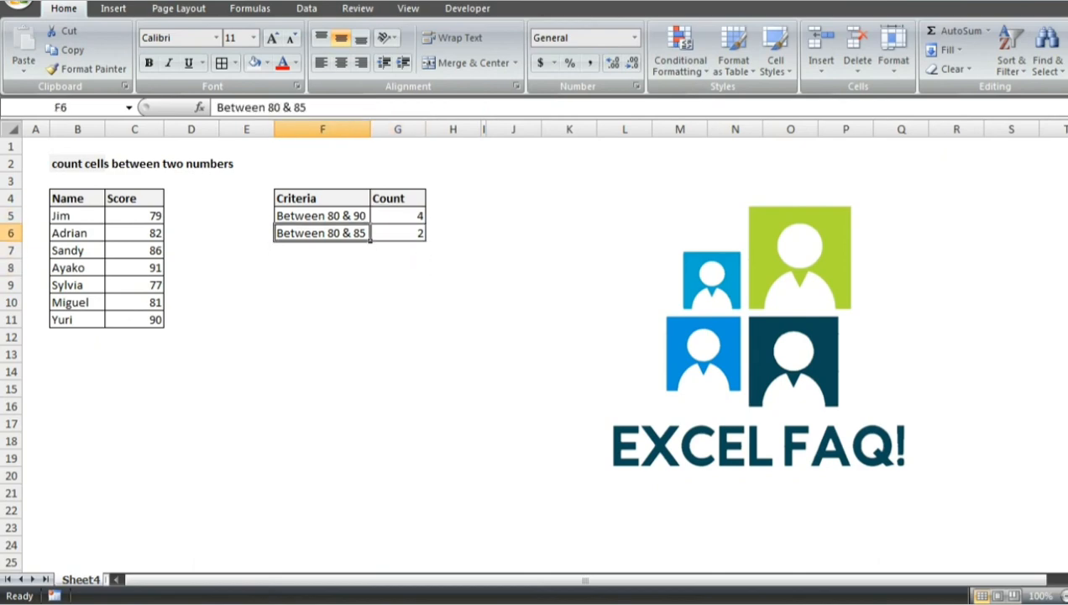
double_click(274, 107)
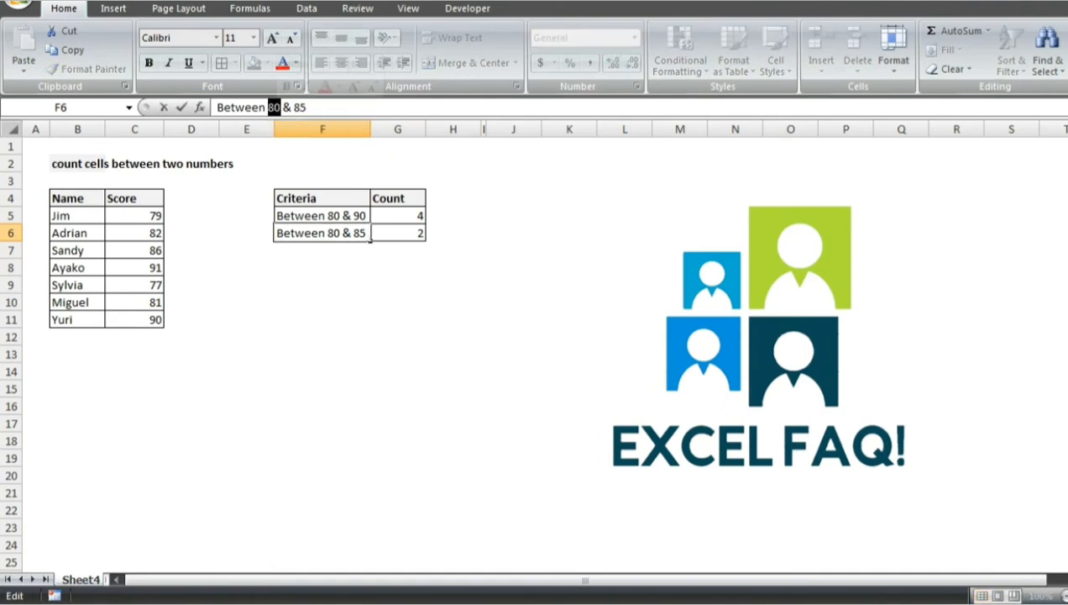
text(70)
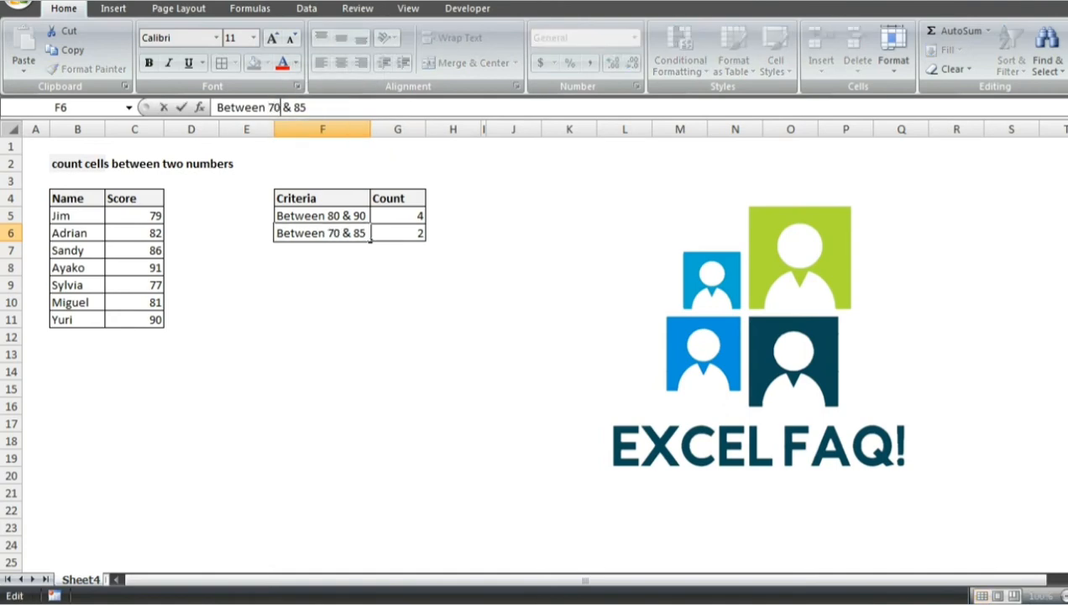
key(Return)
Step: Change the lower limit in the G6 COUNTIFS formula to ">=70"
key(Up)
key(Right)
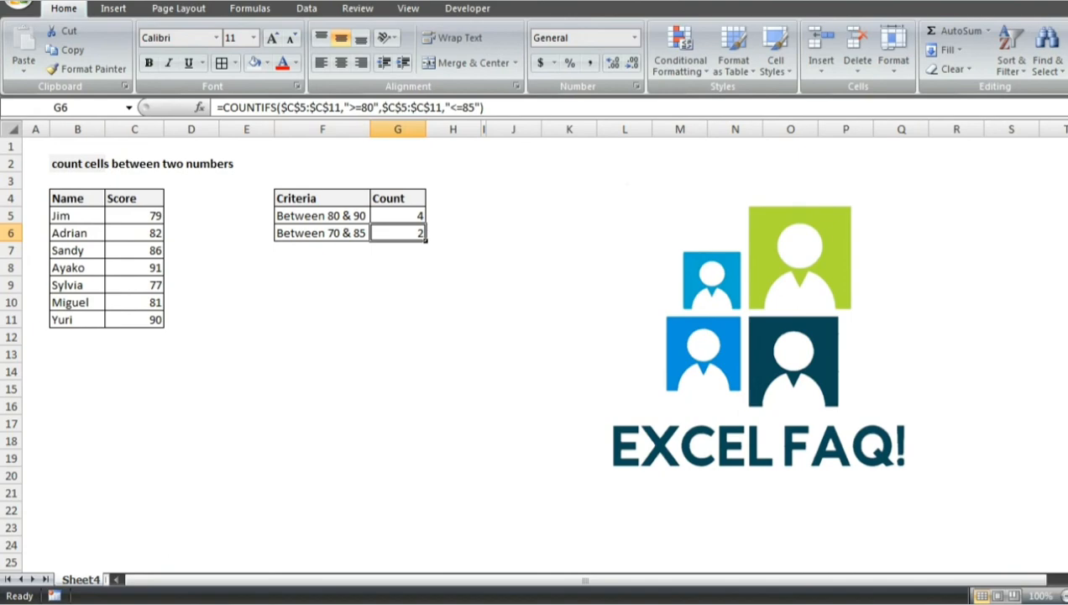
click(367, 108)
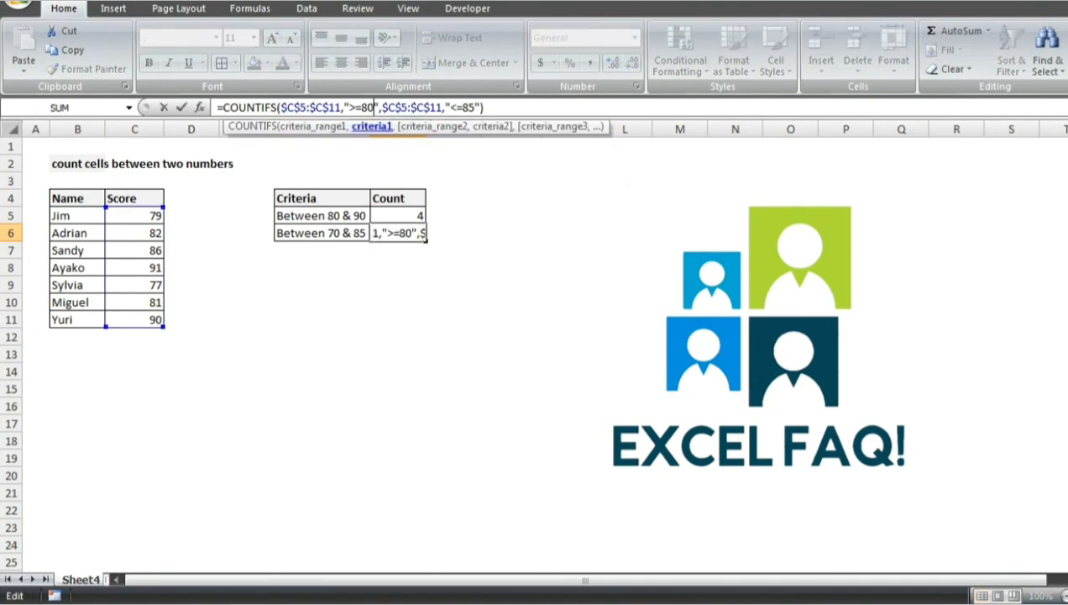
double_click(367, 107)
text(70)
key(Return)
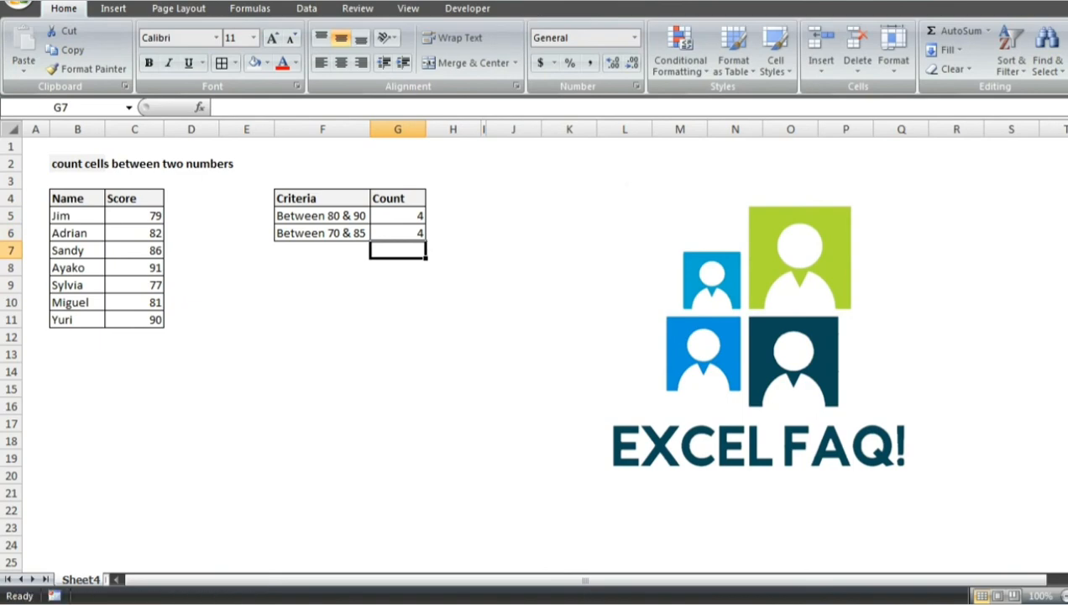
click(398, 233)
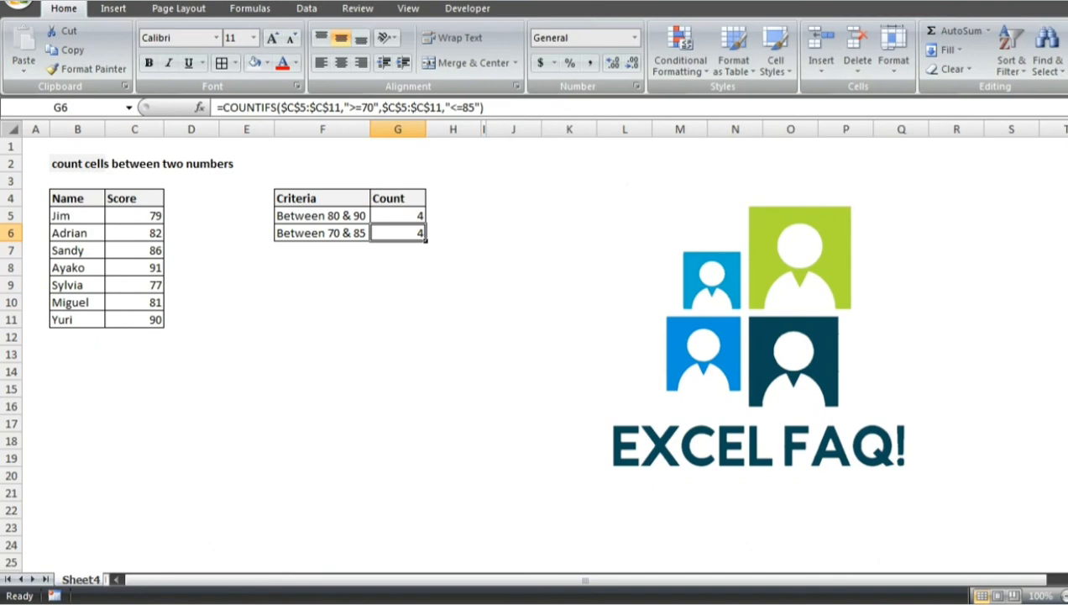
Step: Highlight the scores between 70 and 85 in C5, C6, C9 and C10 with a yellow fill
click(135, 284)
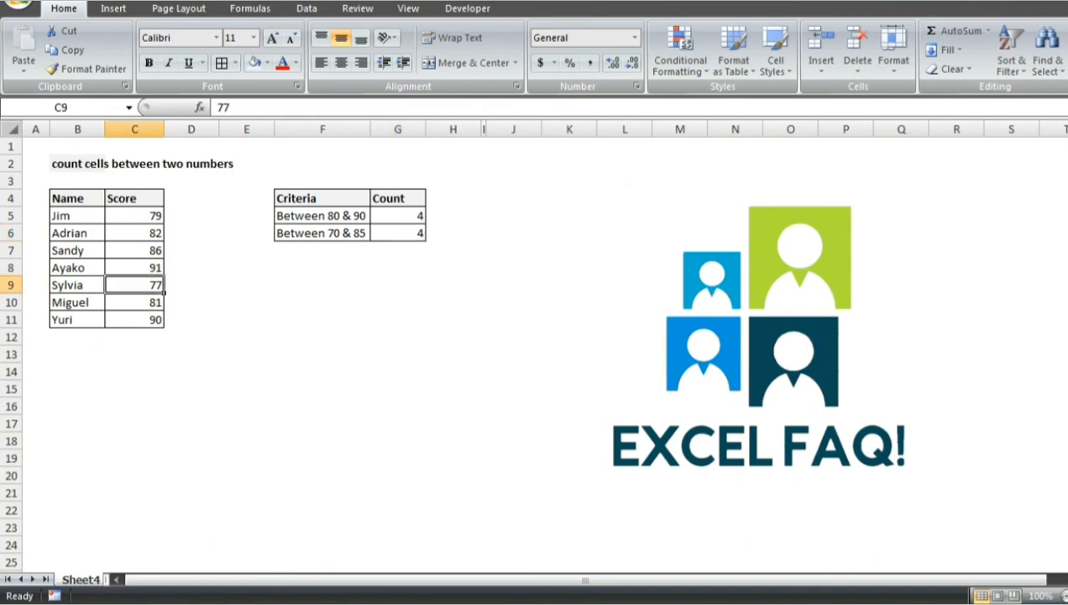
ctrl+click(135, 216)
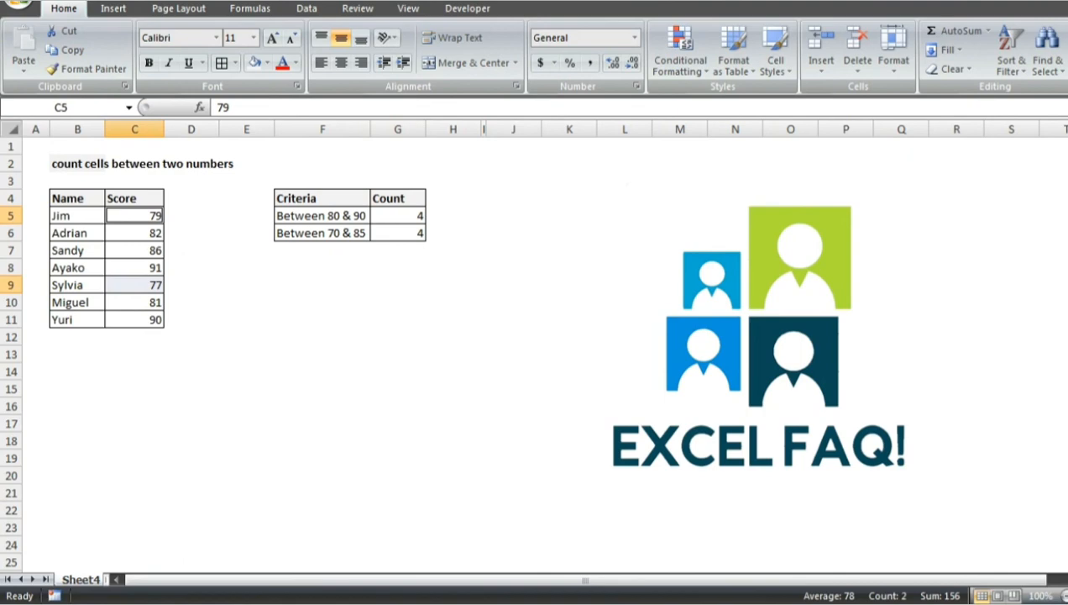
ctrl+click(135, 234)
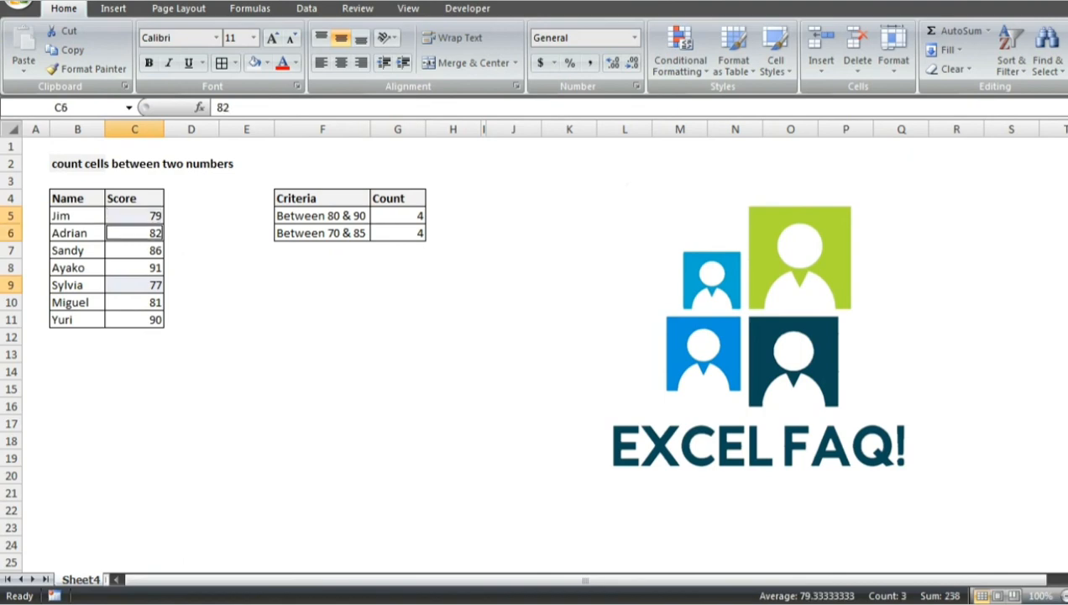
ctrl+click(134, 302)
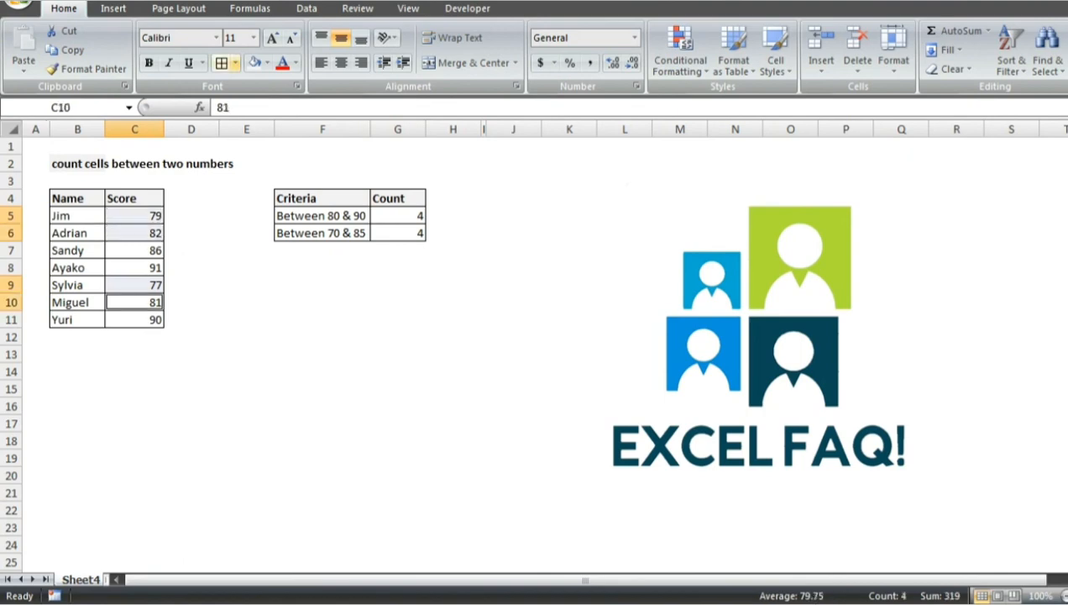
click(267, 63)
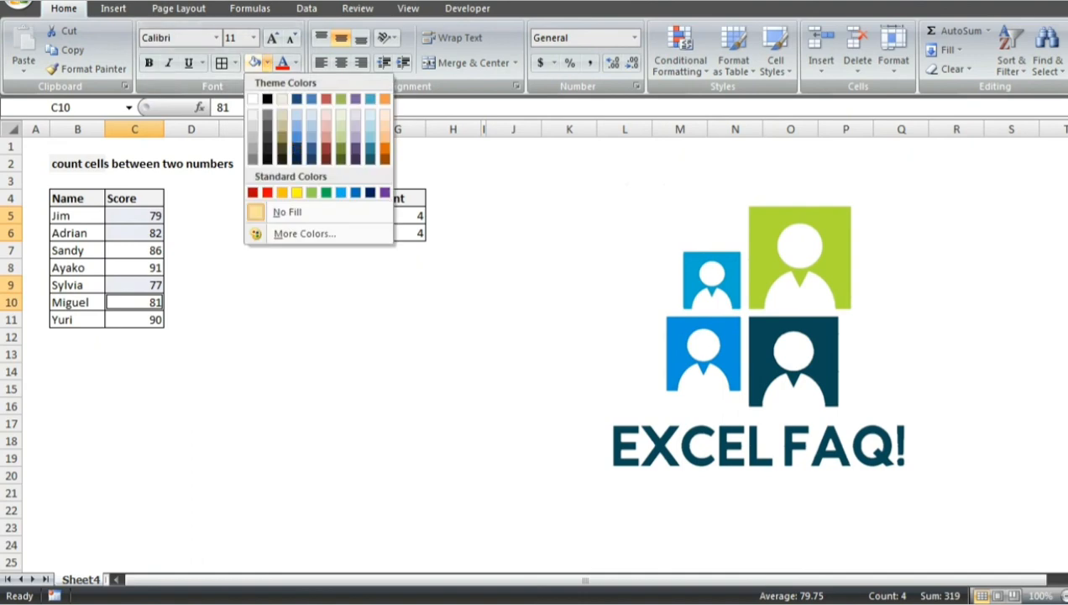
click(295, 192)
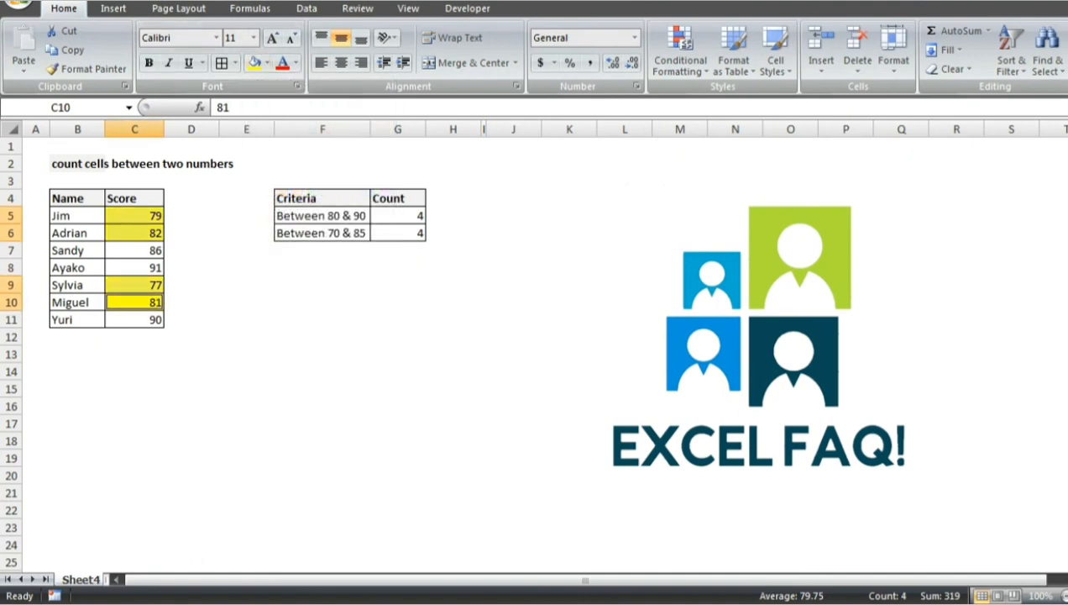
click(322, 233)
click(247, 285)
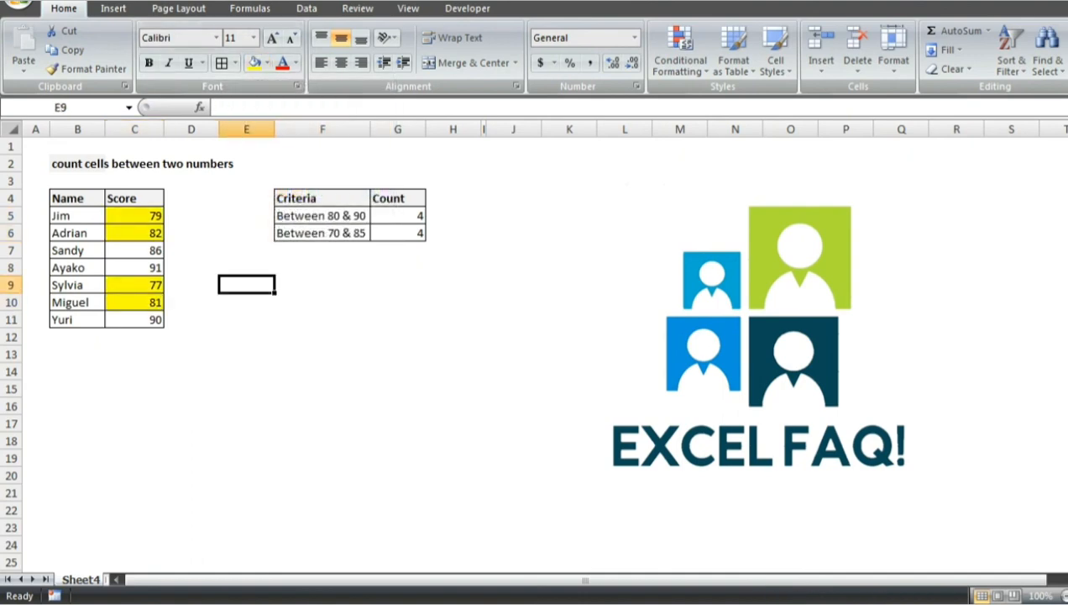
Step: Highlight the scores between 80 and 90 in C6, C7, C10 and C11 with a light blue fill
click(322, 216)
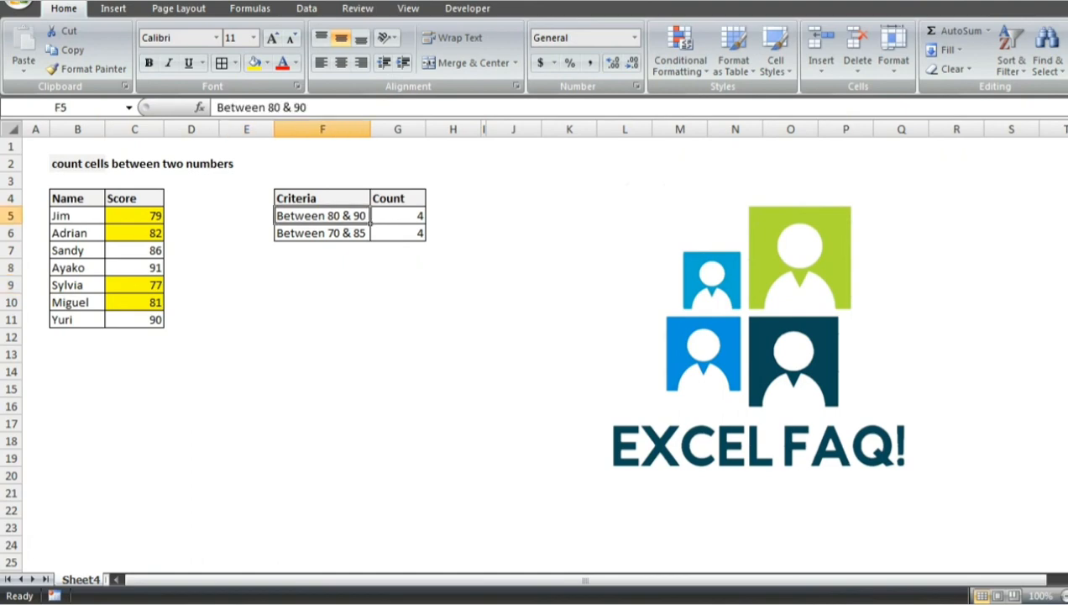
click(398, 216)
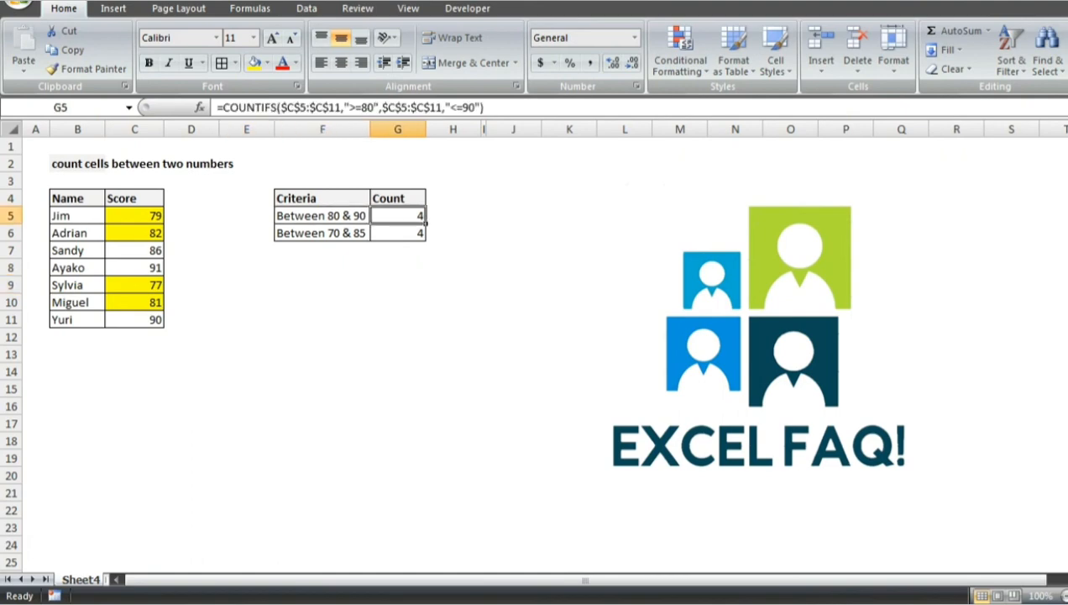
click(134, 234)
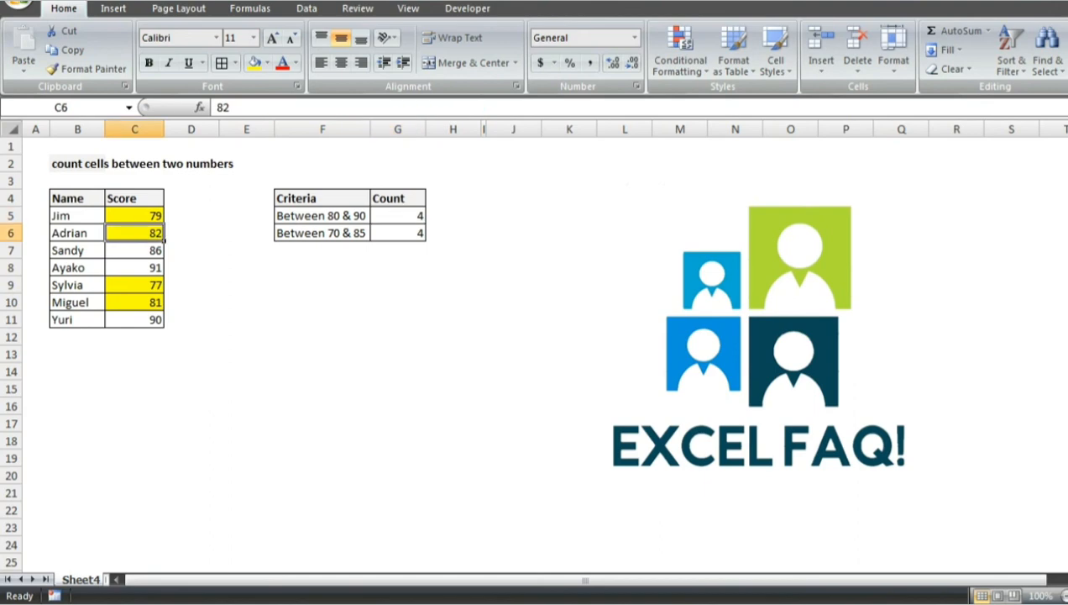
ctrl+click(134, 250)
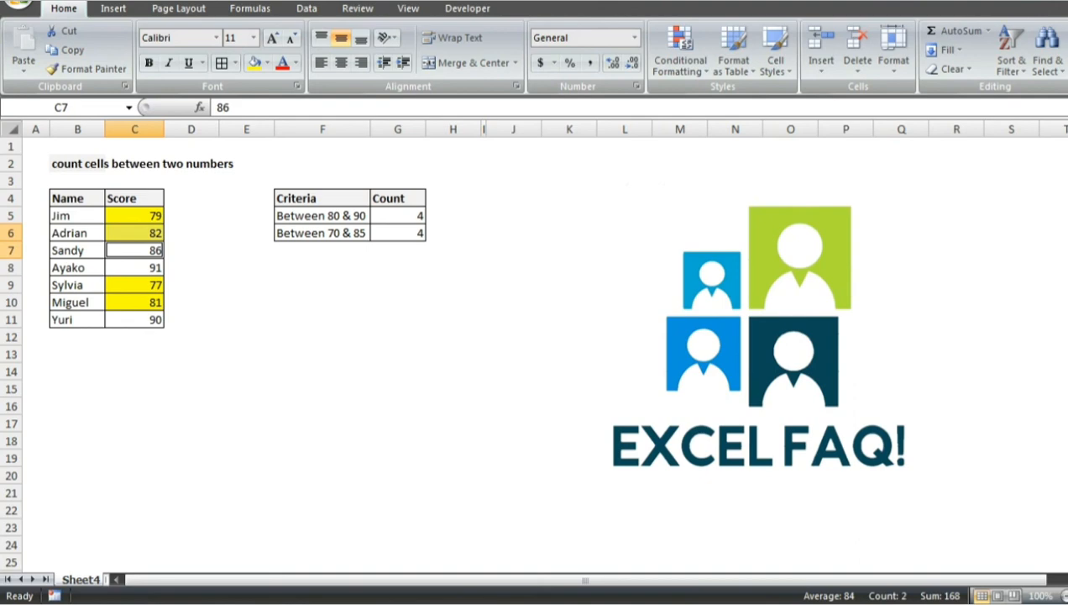
ctrl+click(135, 302)
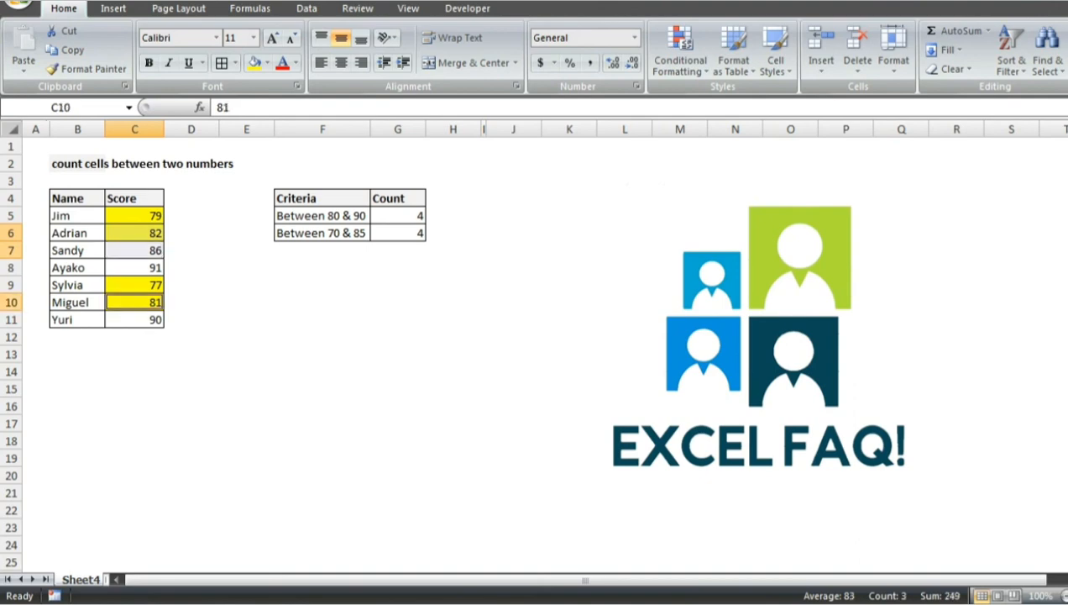
ctrl+click(134, 319)
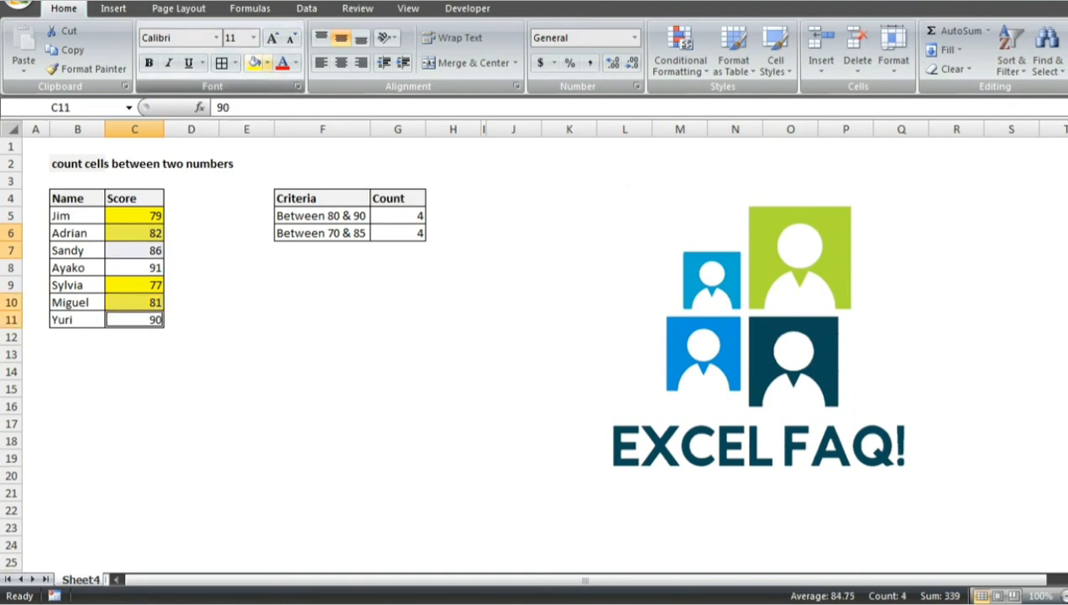
click(267, 62)
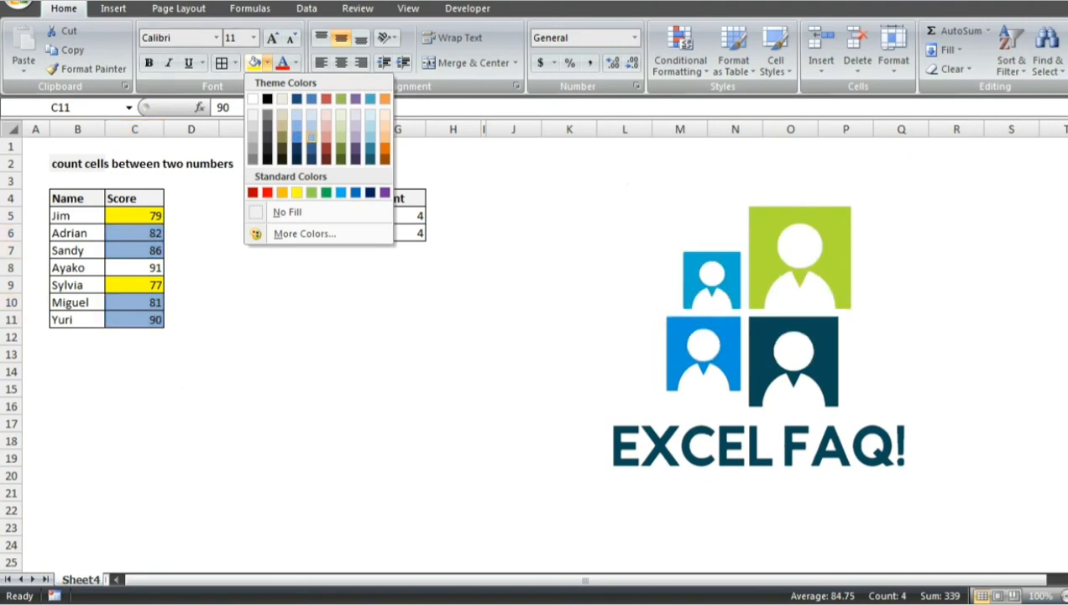
click(310, 134)
click(398, 216)
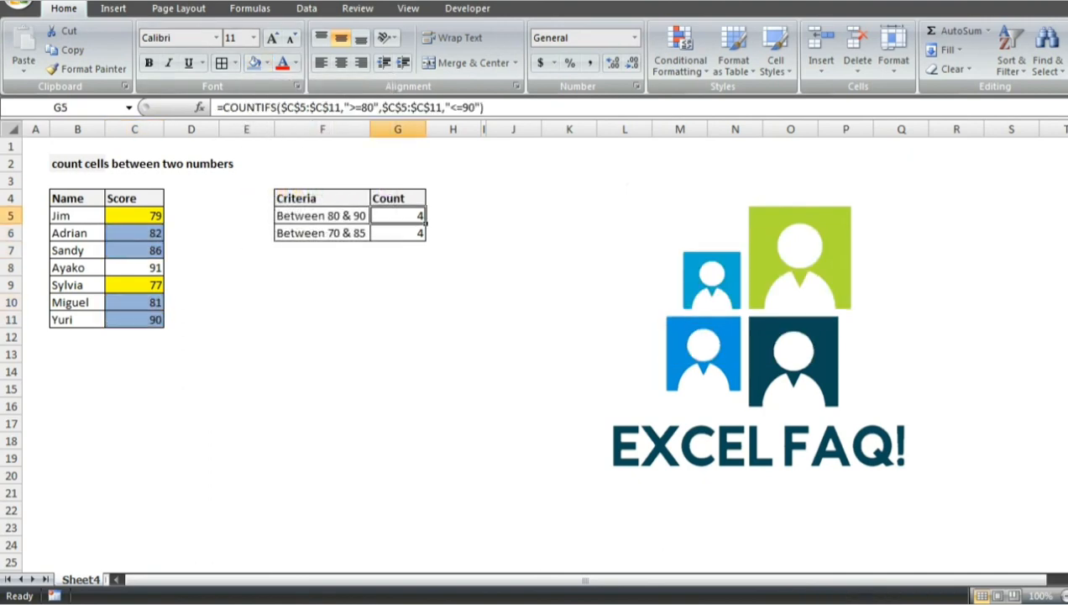
click(398, 302)
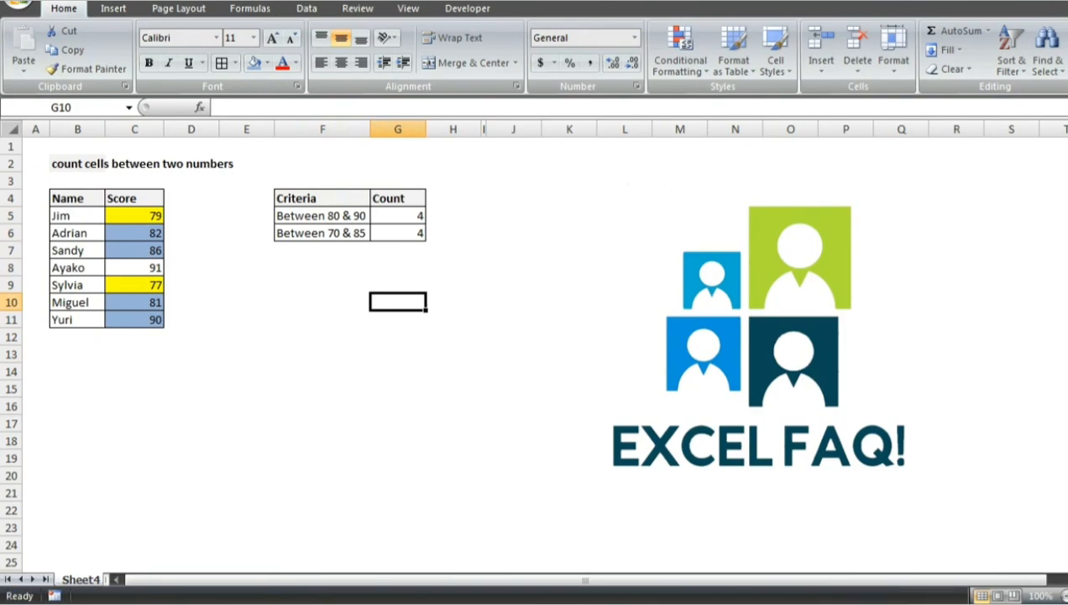